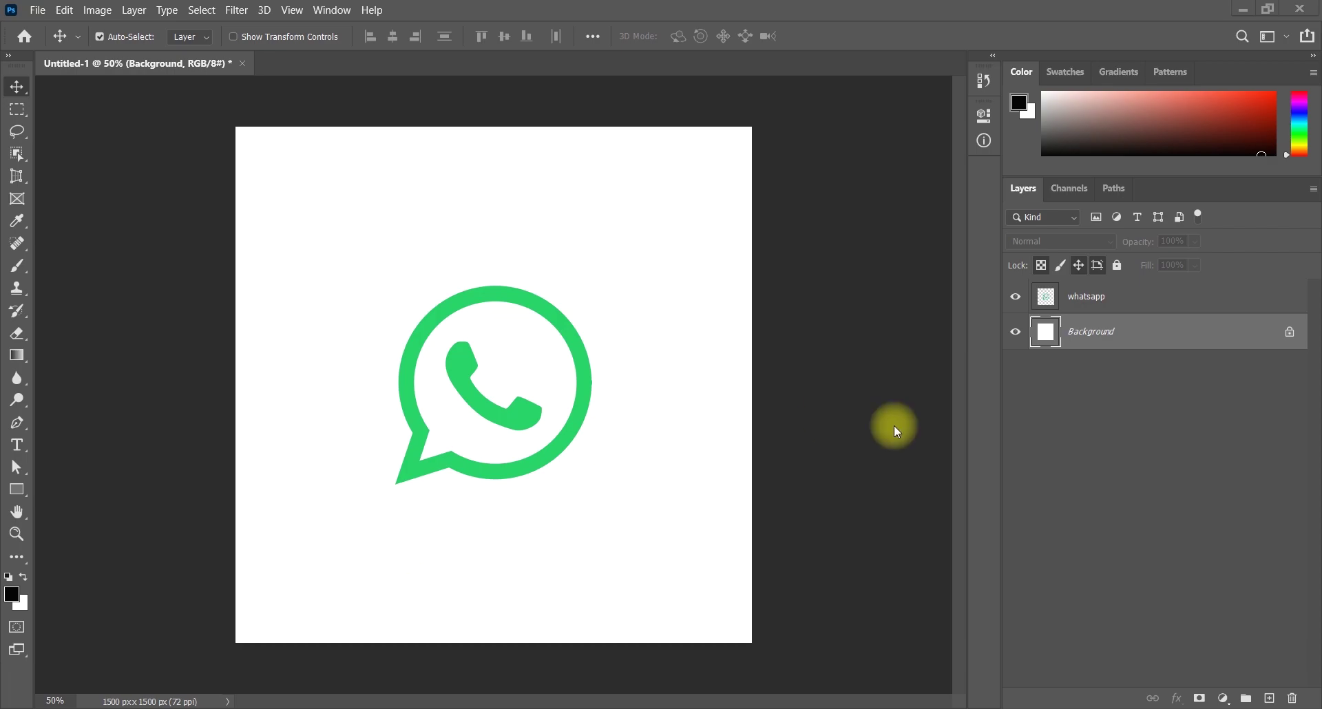
Step: Add a black Solid Color fill layer beneath the whatsapp logo layer
key(space)
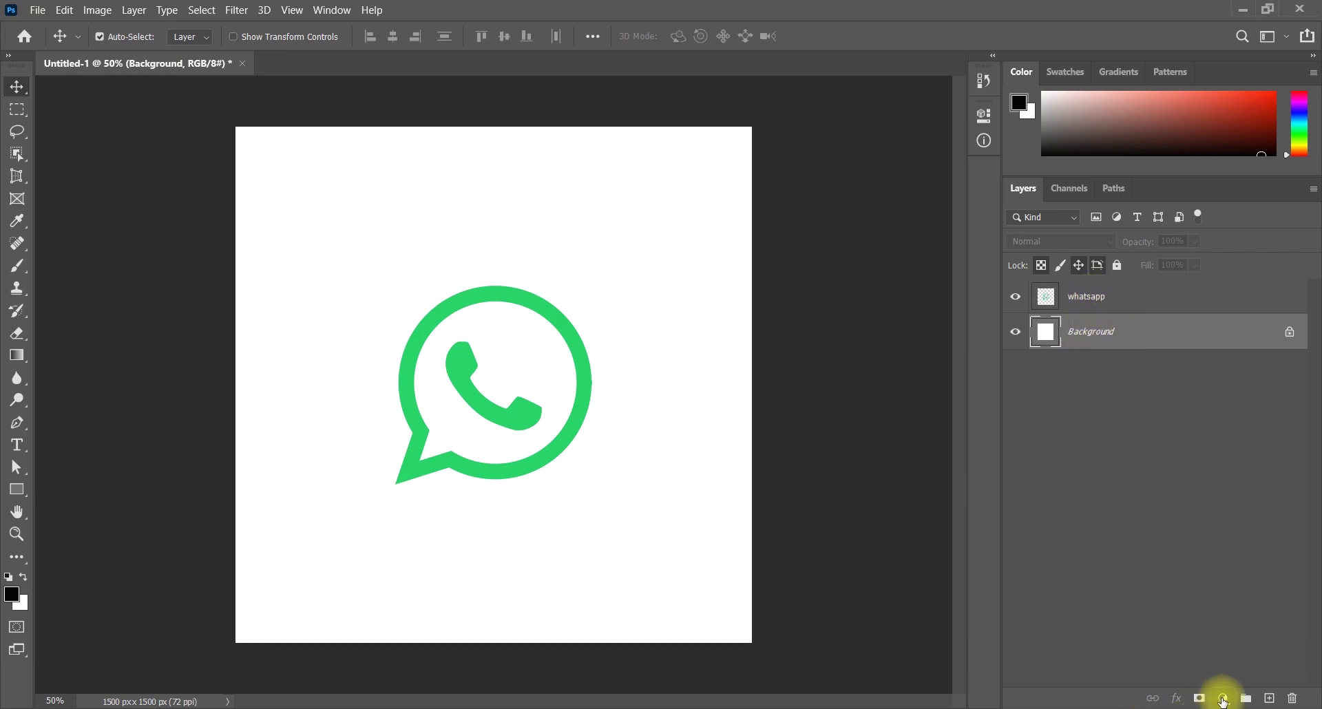
click(1224, 697)
click(1219, 399)
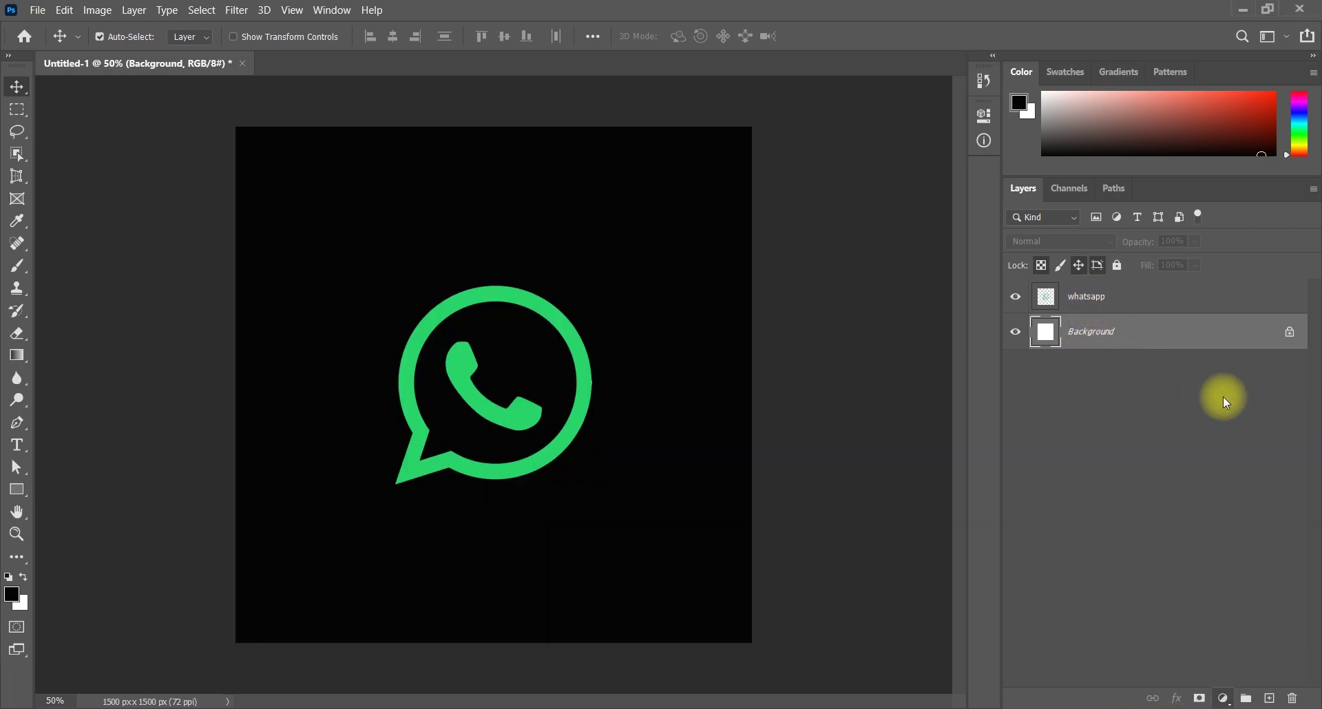
click(1085, 160)
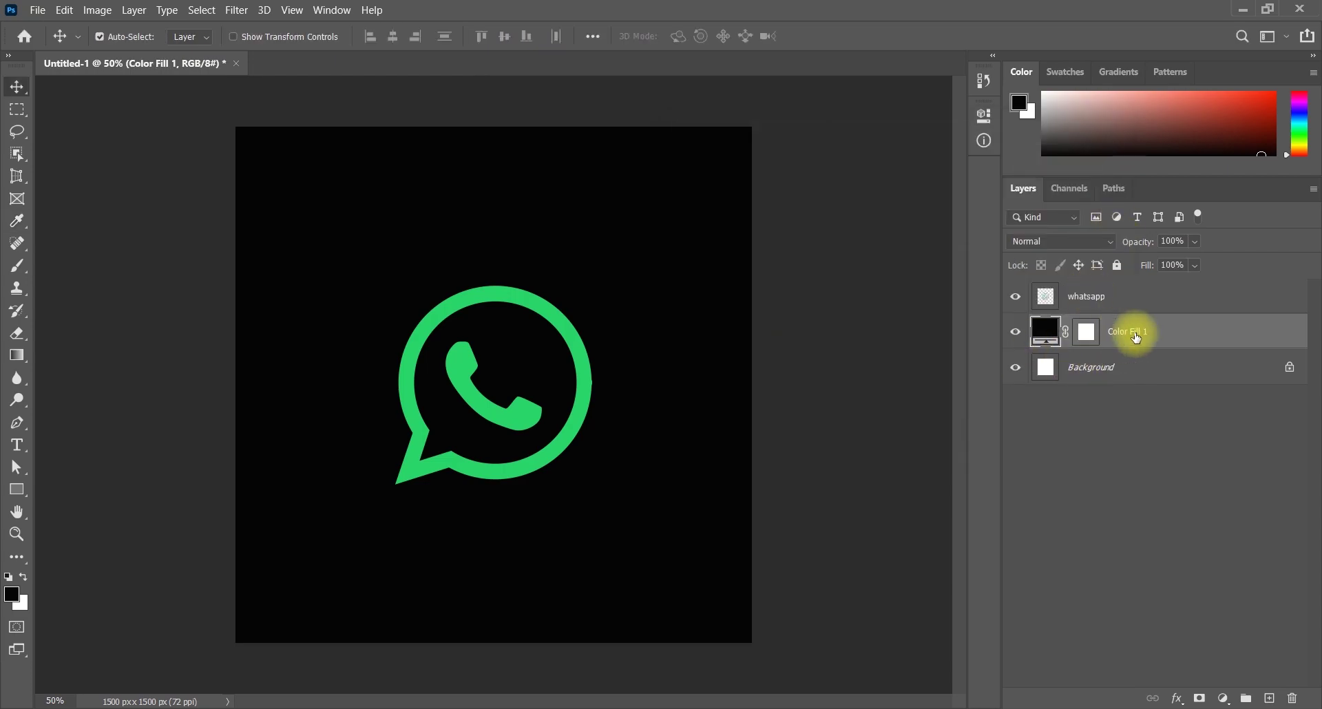
Step: Add an Outer Glow to the whatsapp layer: opacity 91%, spread 66%, size 18 px, range 100%
click(1104, 296)
click(1178, 700)
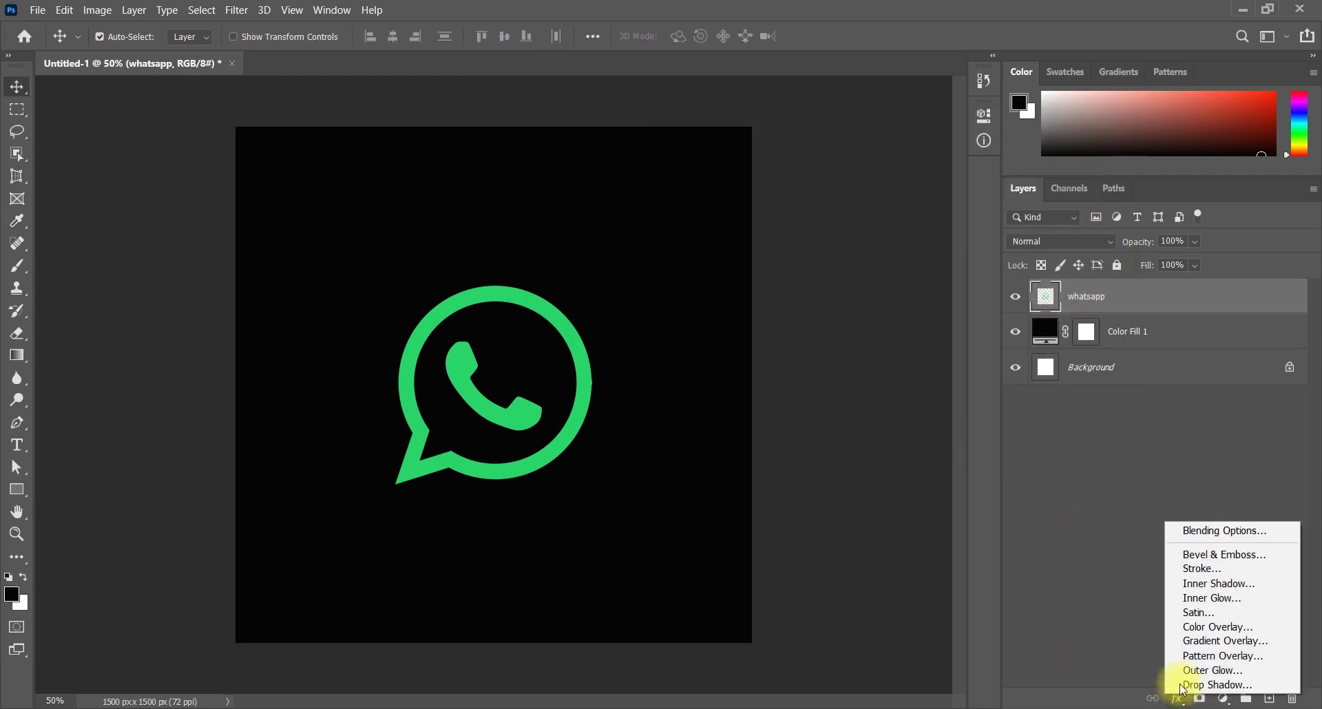
click(1237, 671)
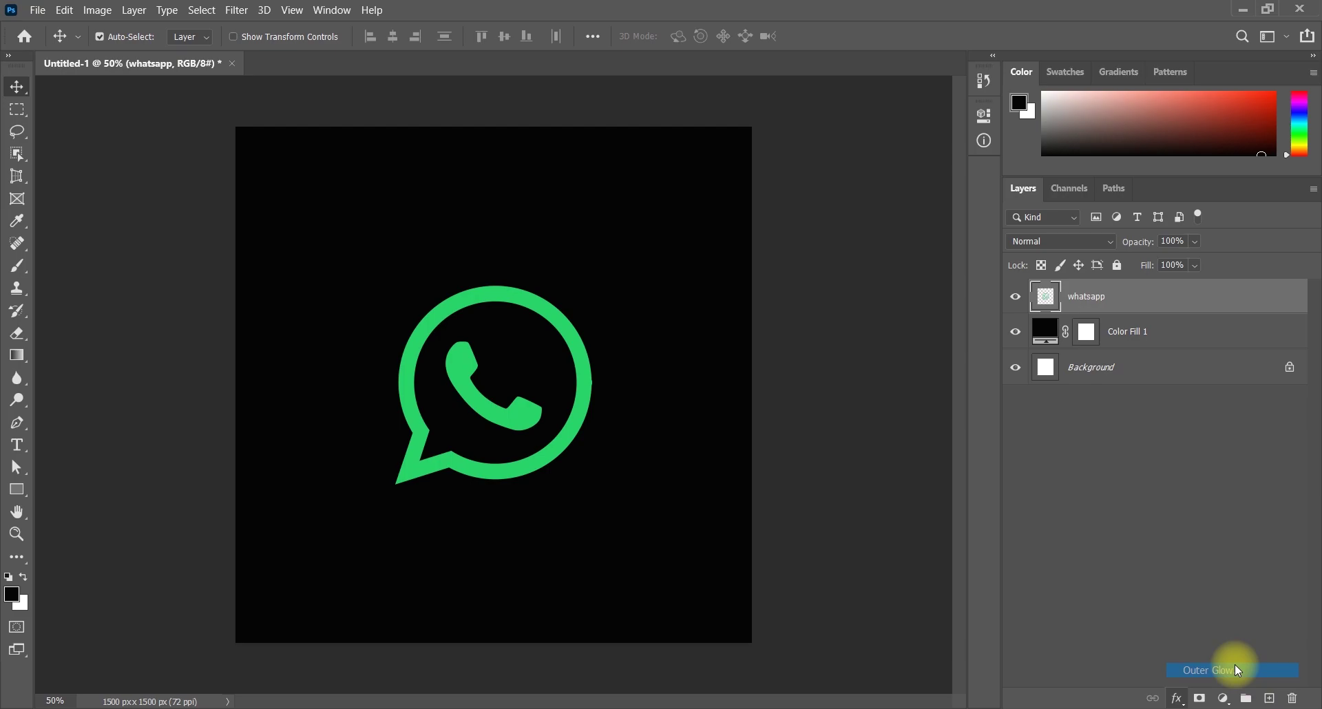
drag(1007, 29, 1007, 38)
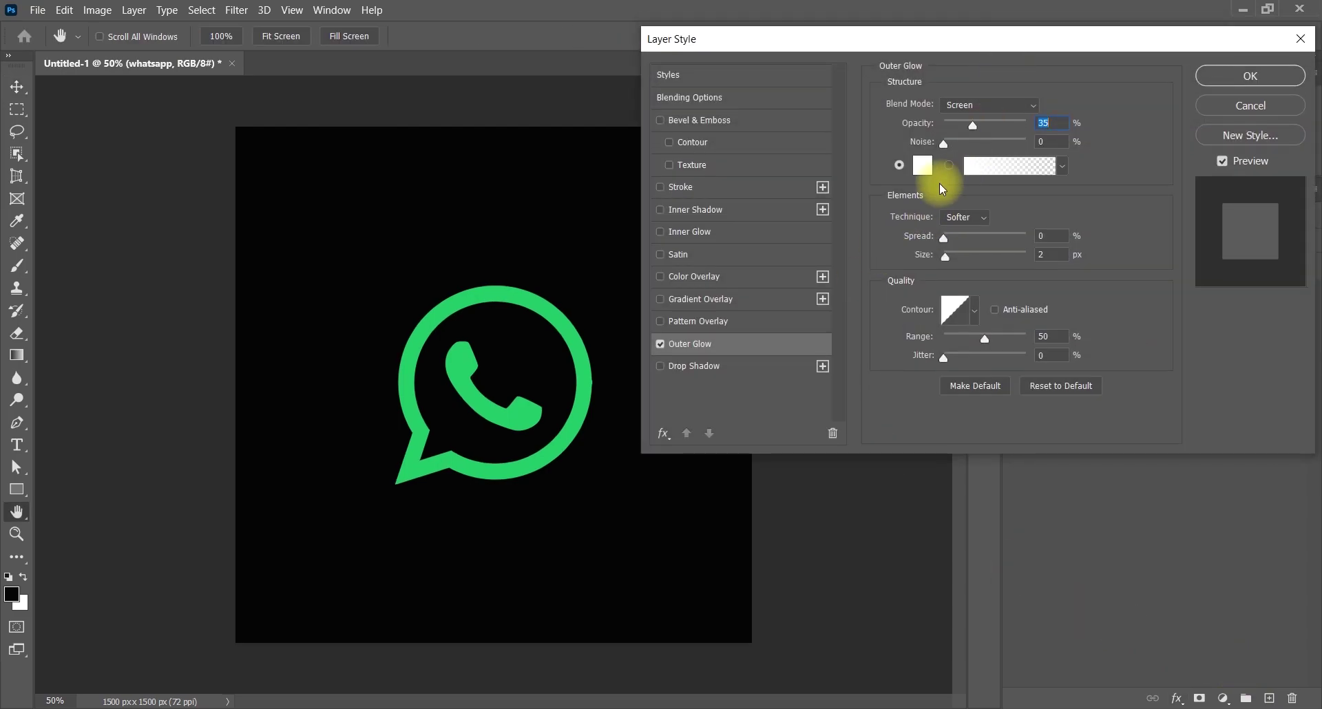
mouse_move(990, 124)
mouse_down()
mouse_move(1010, 124)
mouse_move(902, 143)
mouse_up()
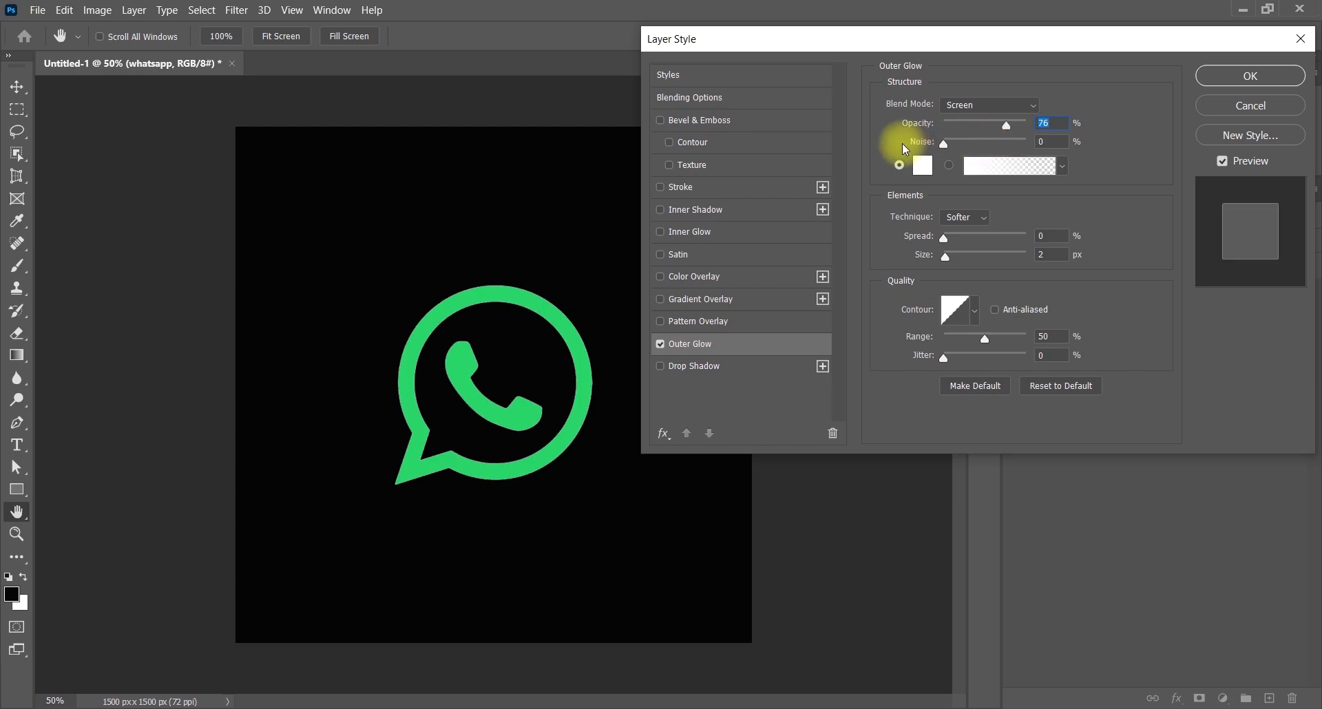
mouse_move(981, 238)
mouse_down()
mouse_move(998, 238)
mouse_move(956, 258)
mouse_up()
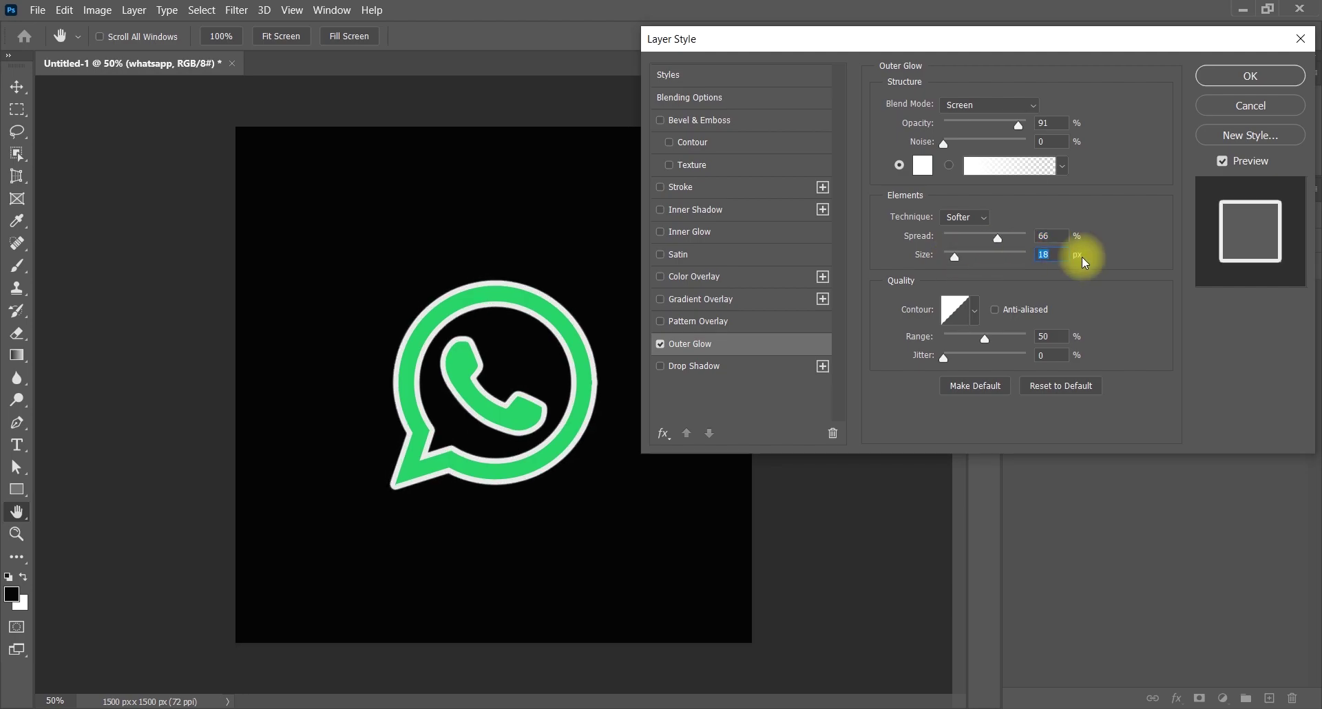
mouse_move(983, 338)
mouse_down()
mouse_move(1120, 337)
mouse_move(903, 336)
mouse_move(1048, 327)
mouse_up()
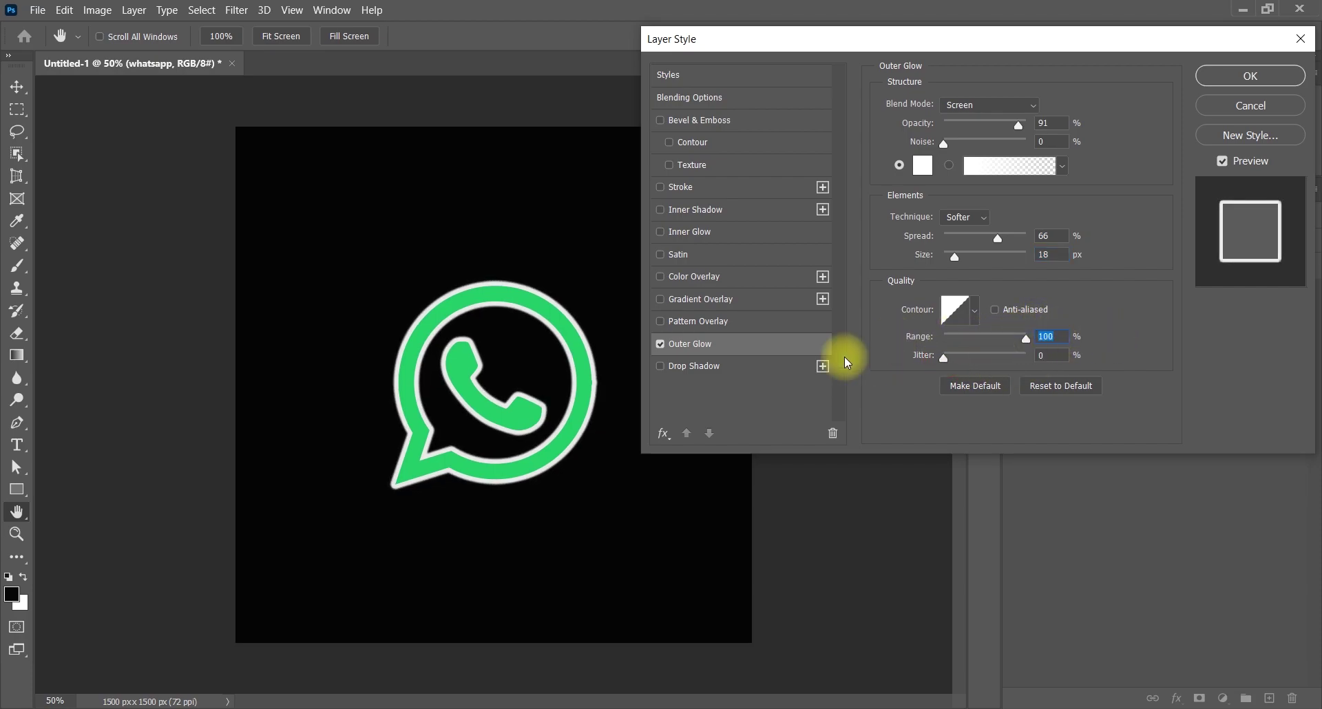
Step: Try green and blue glow colours, then settle on pure red ff0000
click(923, 165)
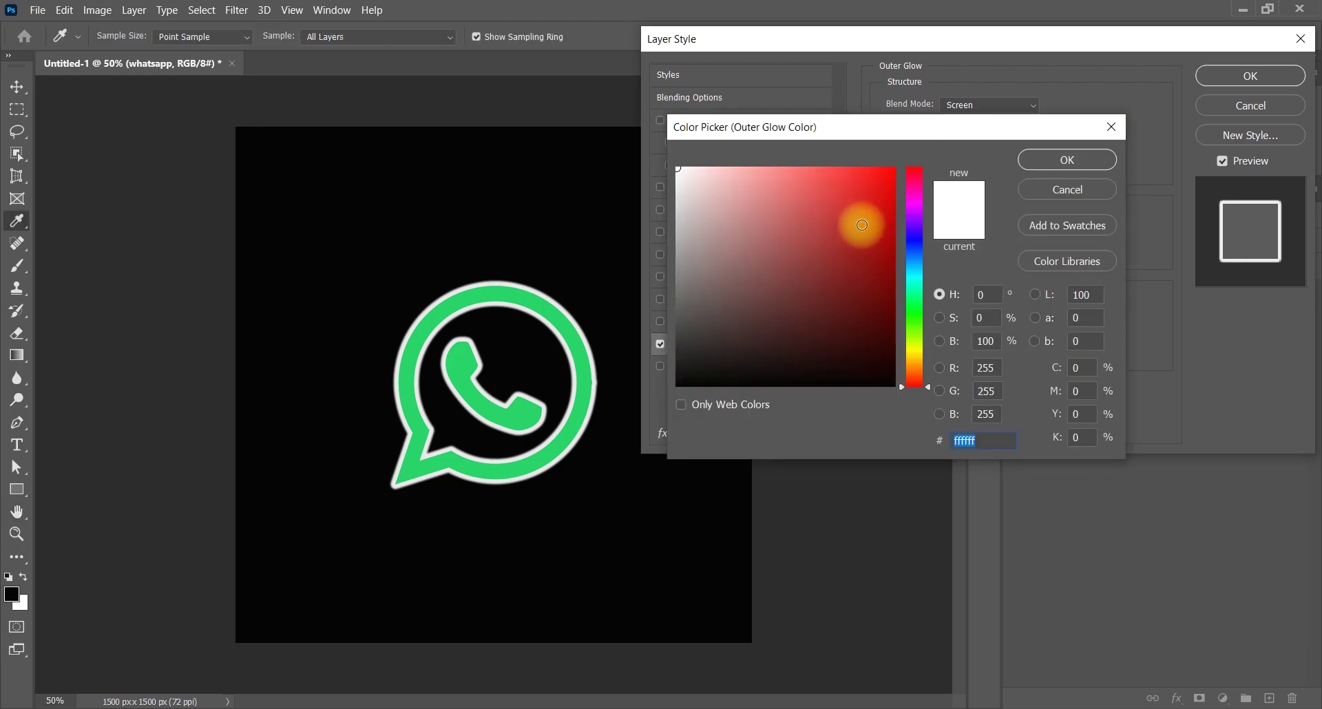
click(914, 315)
click(532, 295)
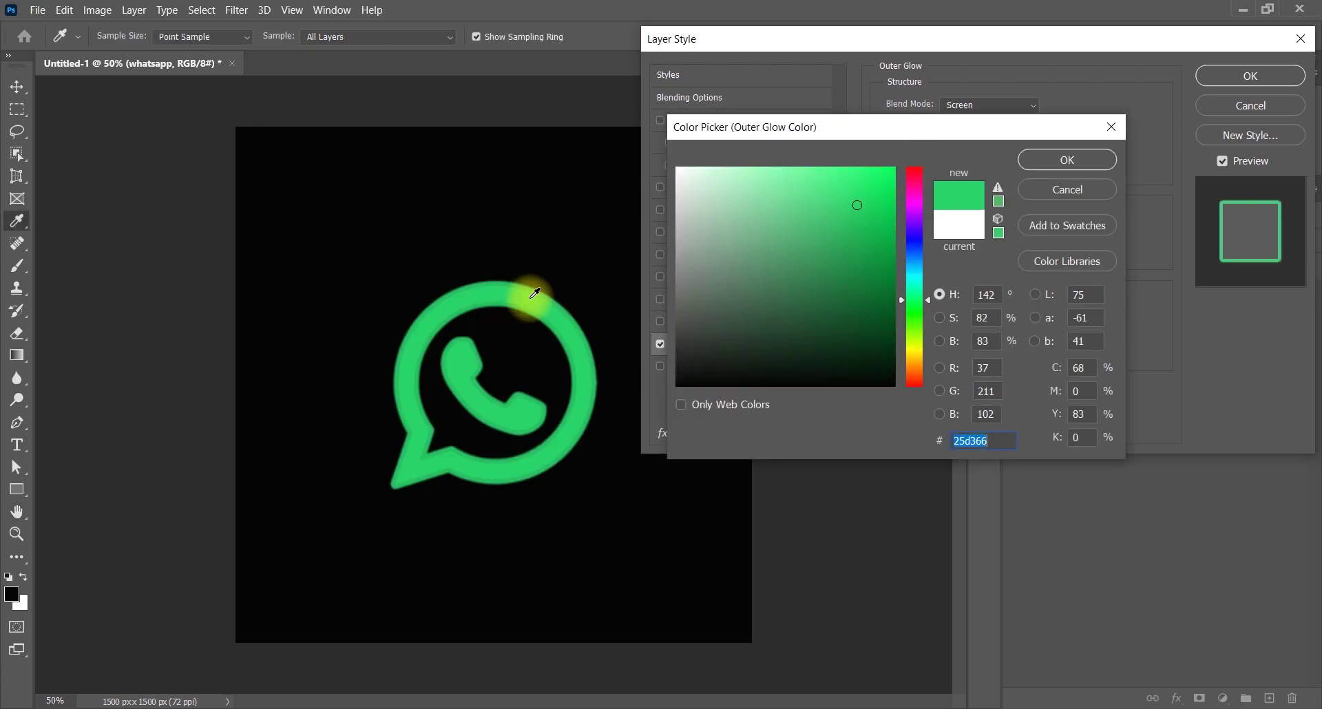
mouse_move(841, 186)
mouse_down()
mouse_move(727, 179)
mouse_move(896, 237)
mouse_move(913, 168)
mouse_up()
click(910, 255)
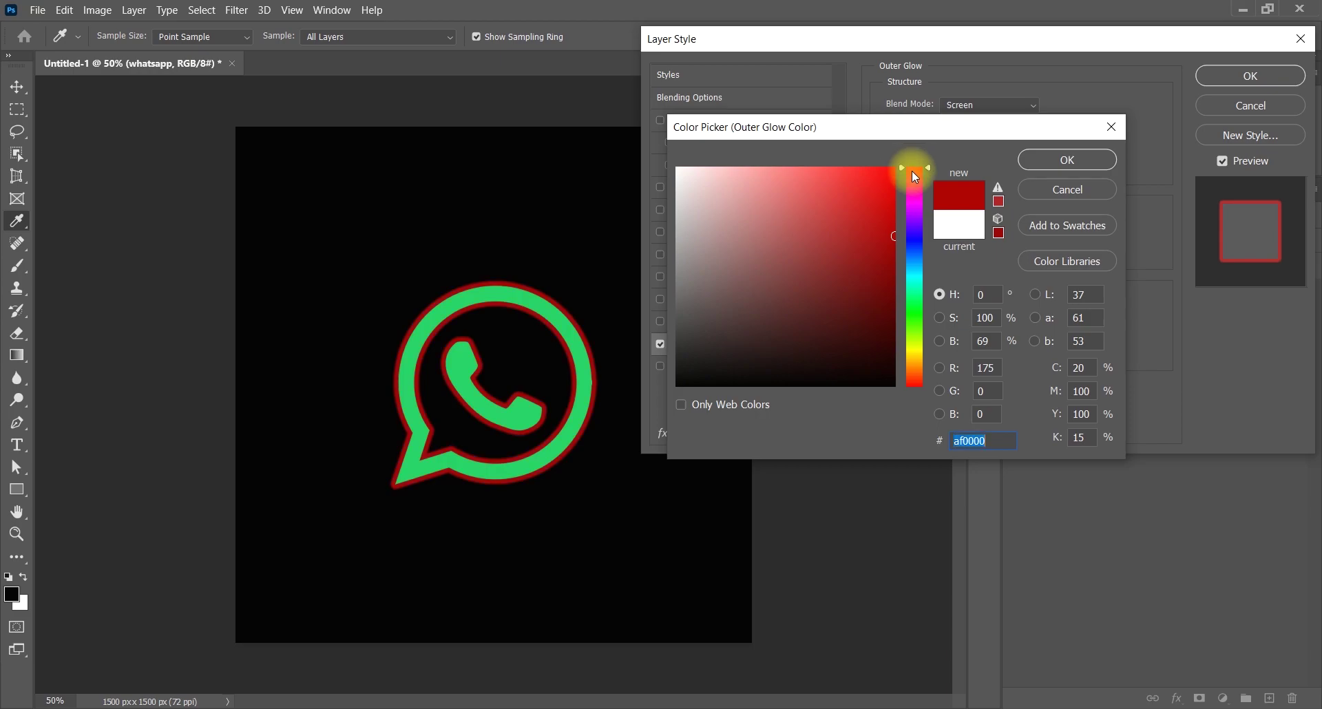
drag(835, 200, 926, 131)
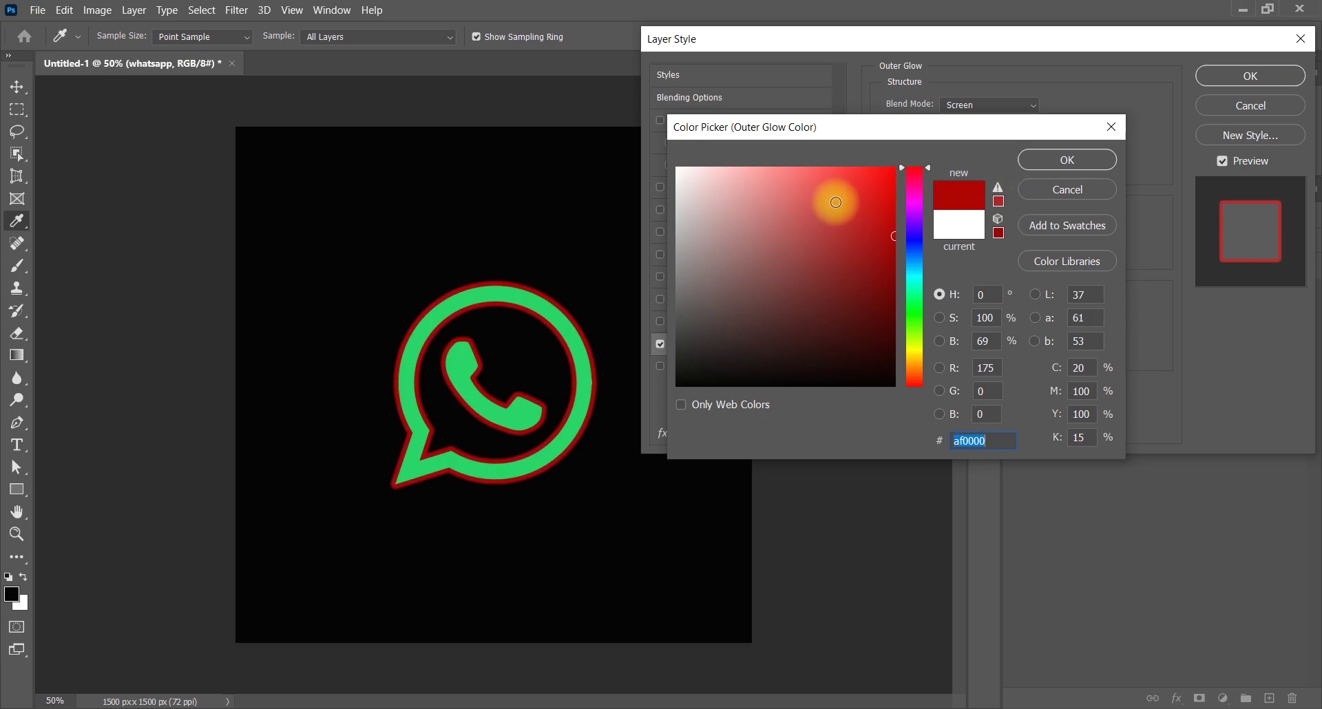
click(1039, 160)
Step: Tune the red glow to 68% opacity, 58% spread and 16 px size
mouse_move(998, 237)
mouse_down()
mouse_move(971, 237)
mouse_move(958, 259)
mouse_up()
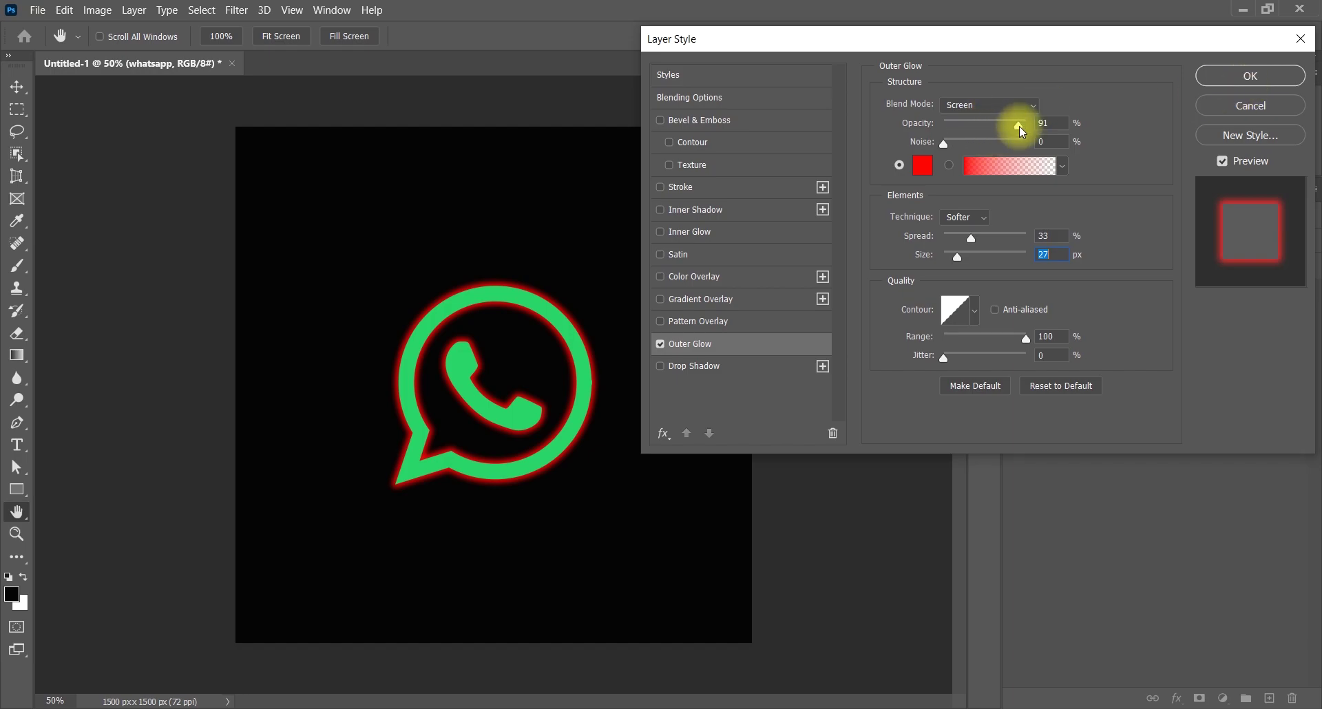
drag(1021, 128, 1096, 125)
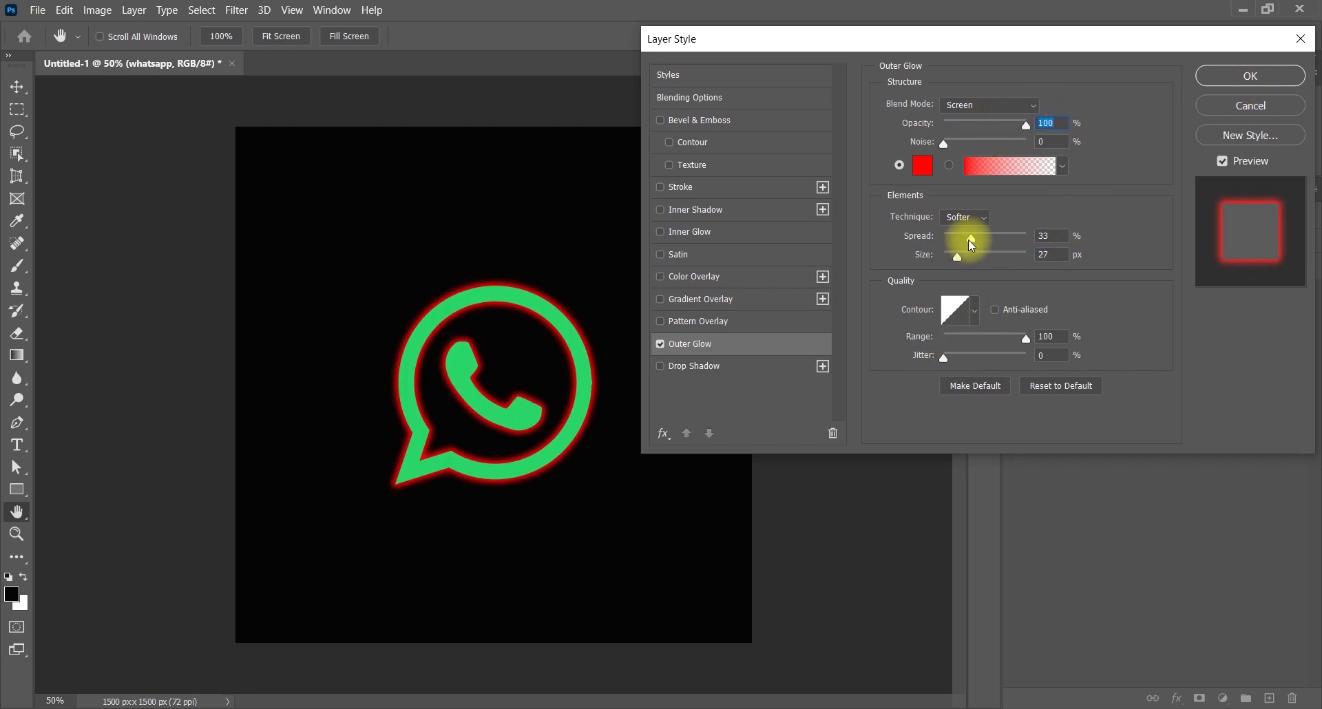
mouse_move(978, 256)
mouse_down()
mouse_move(955, 281)
mouse_move(953, 260)
mouse_up()
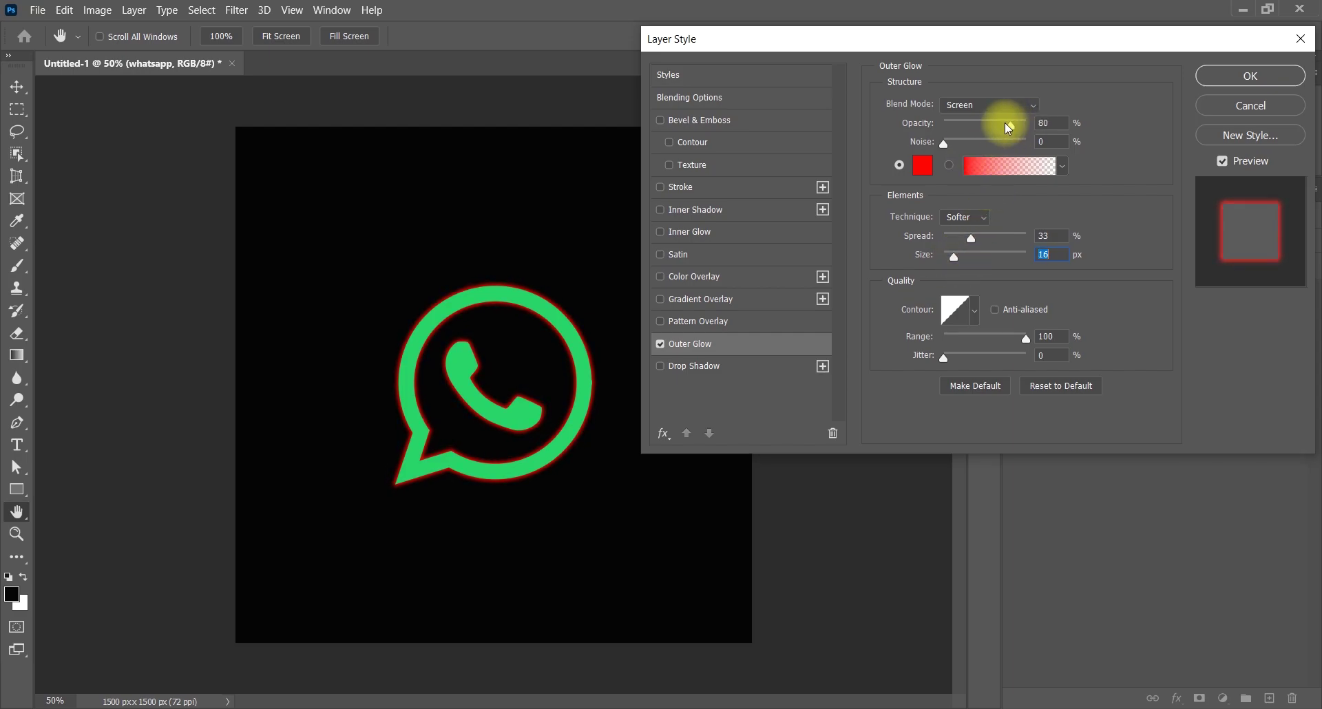
drag(1007, 126, 999, 126)
drag(972, 237, 1000, 209)
Step: Commit the red glow and duplicate the whatsapp layer as whatsapp copy
click(1261, 77)
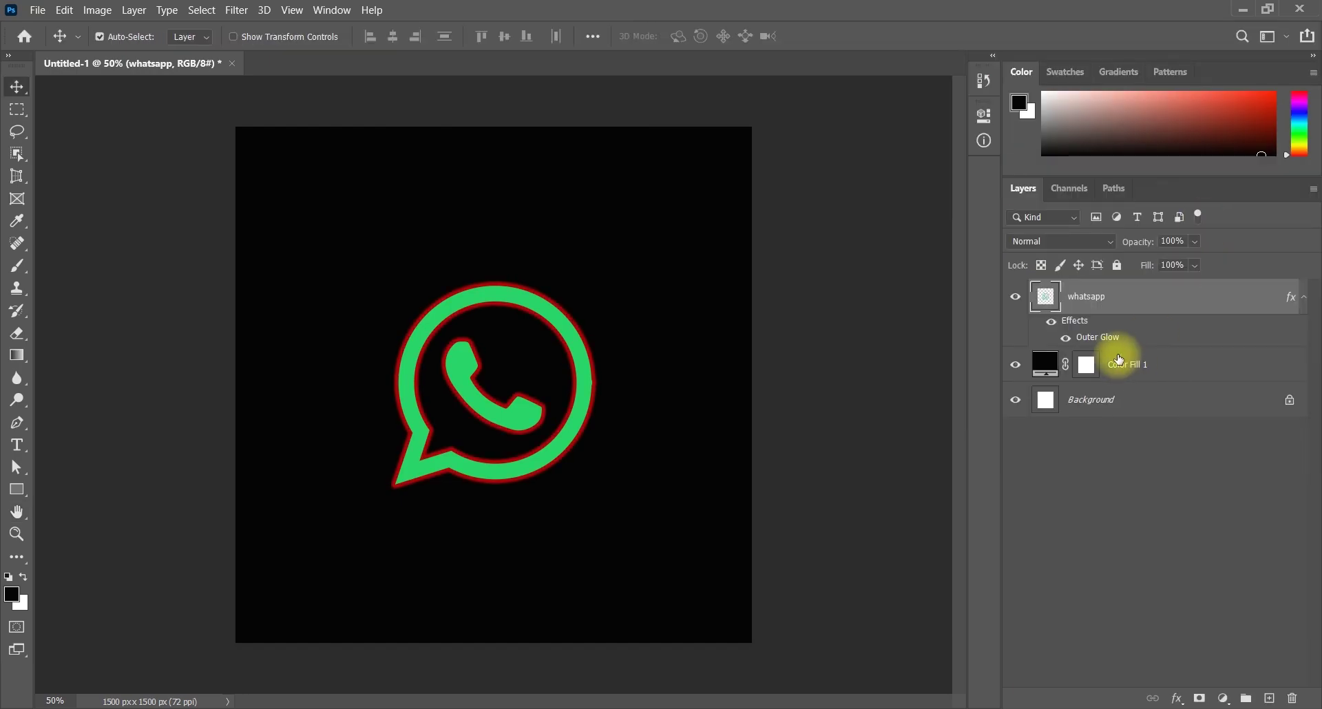
drag(1122, 294, 1269, 699)
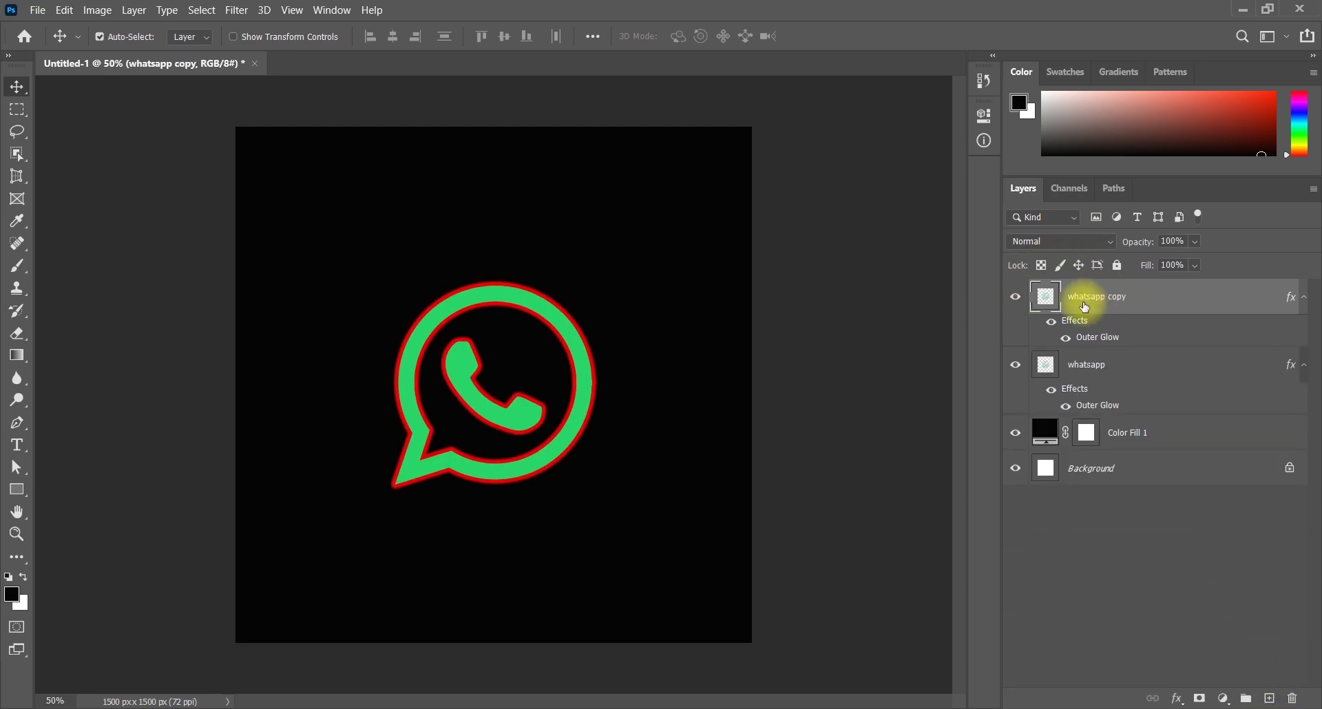
double_click(1096, 339)
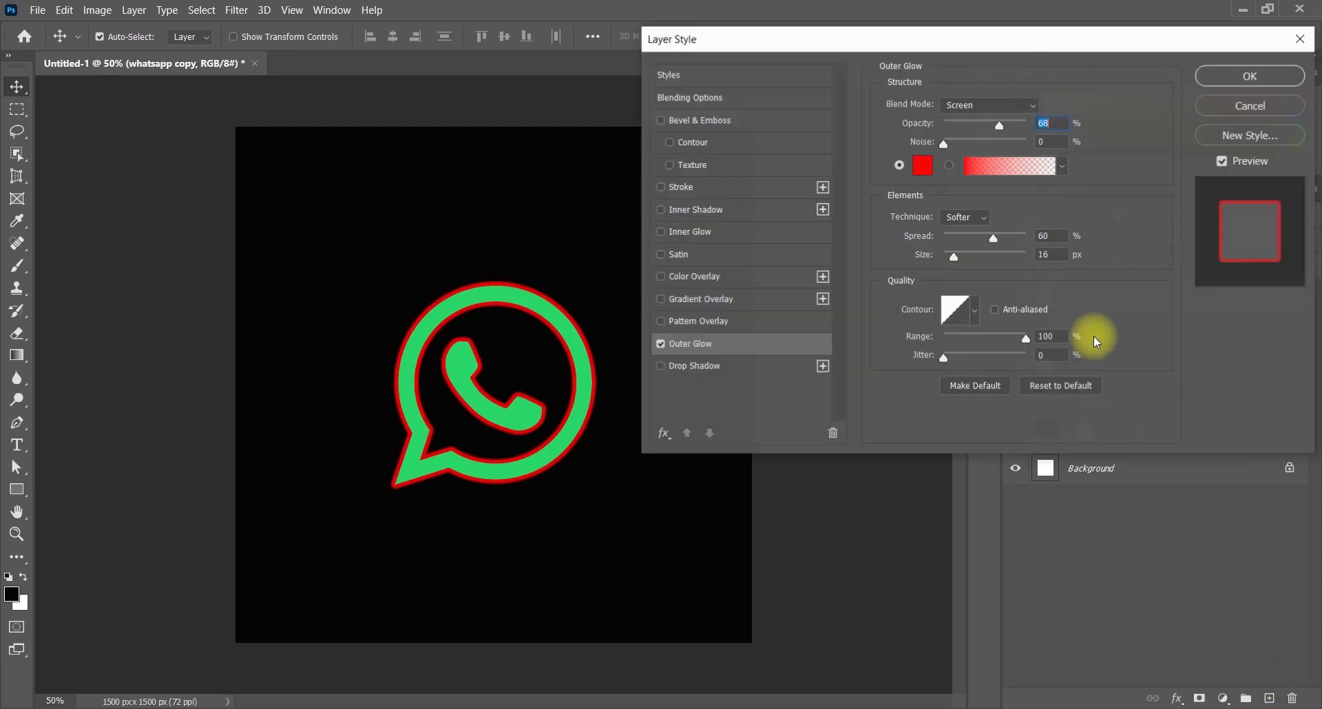
Step: Set the copy's outer glow to 46 px size, 65% range and 71% opacity
mouse_move(1001, 128)
mouse_down()
mouse_move(1039, 129)
mouse_move(980, 151)
mouse_up()
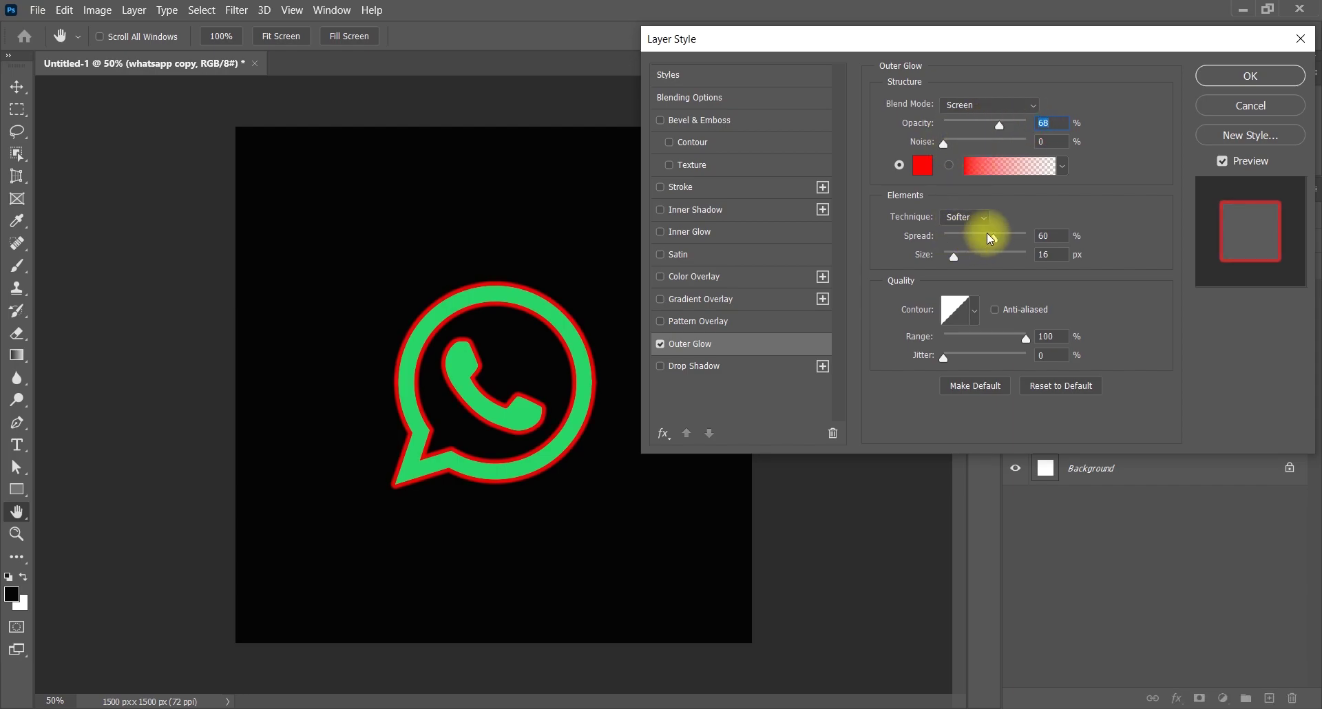
drag(1008, 244, 963, 258)
click(963, 258)
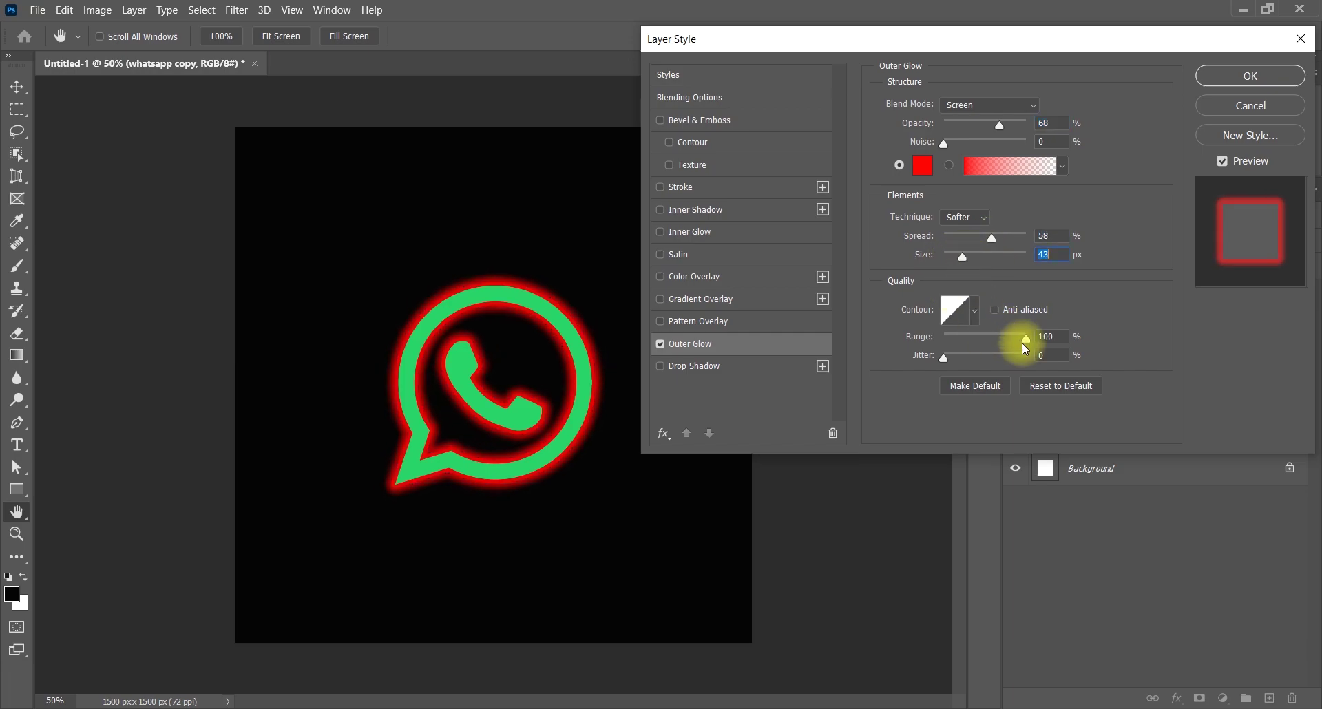
drag(1025, 341, 996, 338)
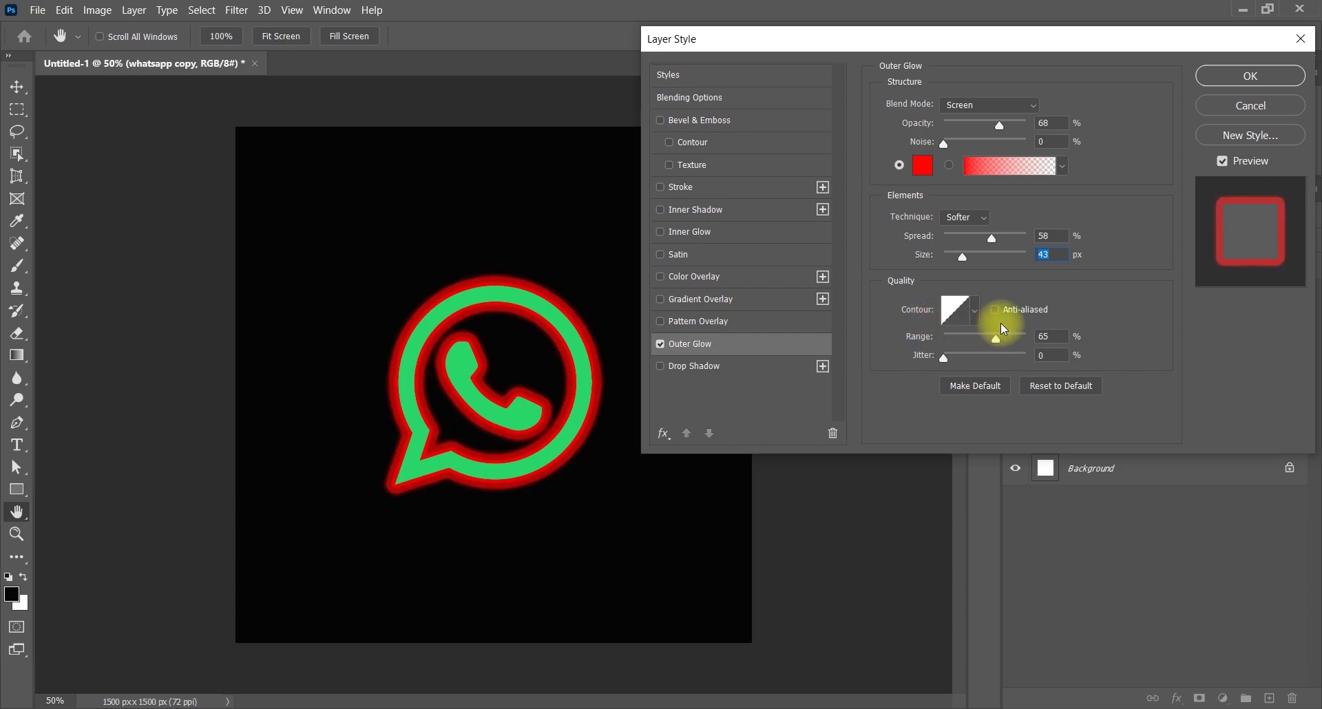
drag(962, 261, 963, 268)
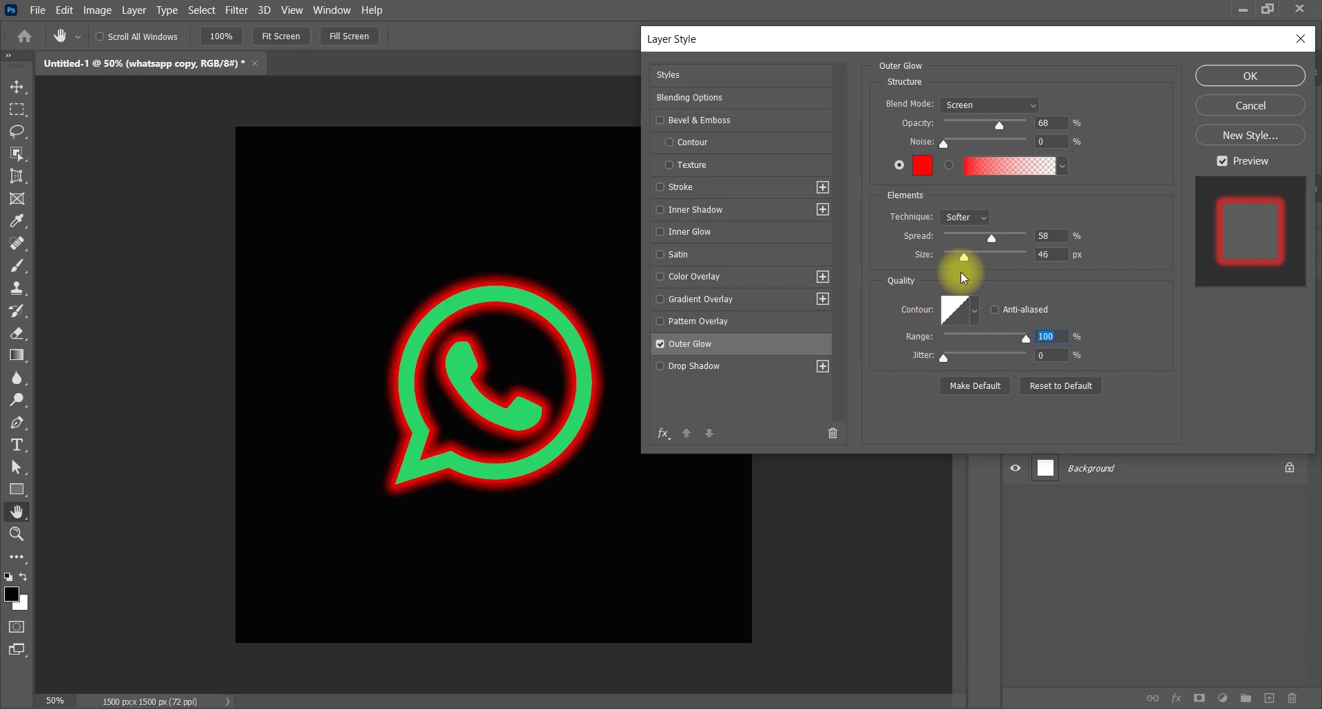
drag(963, 272, 965, 272)
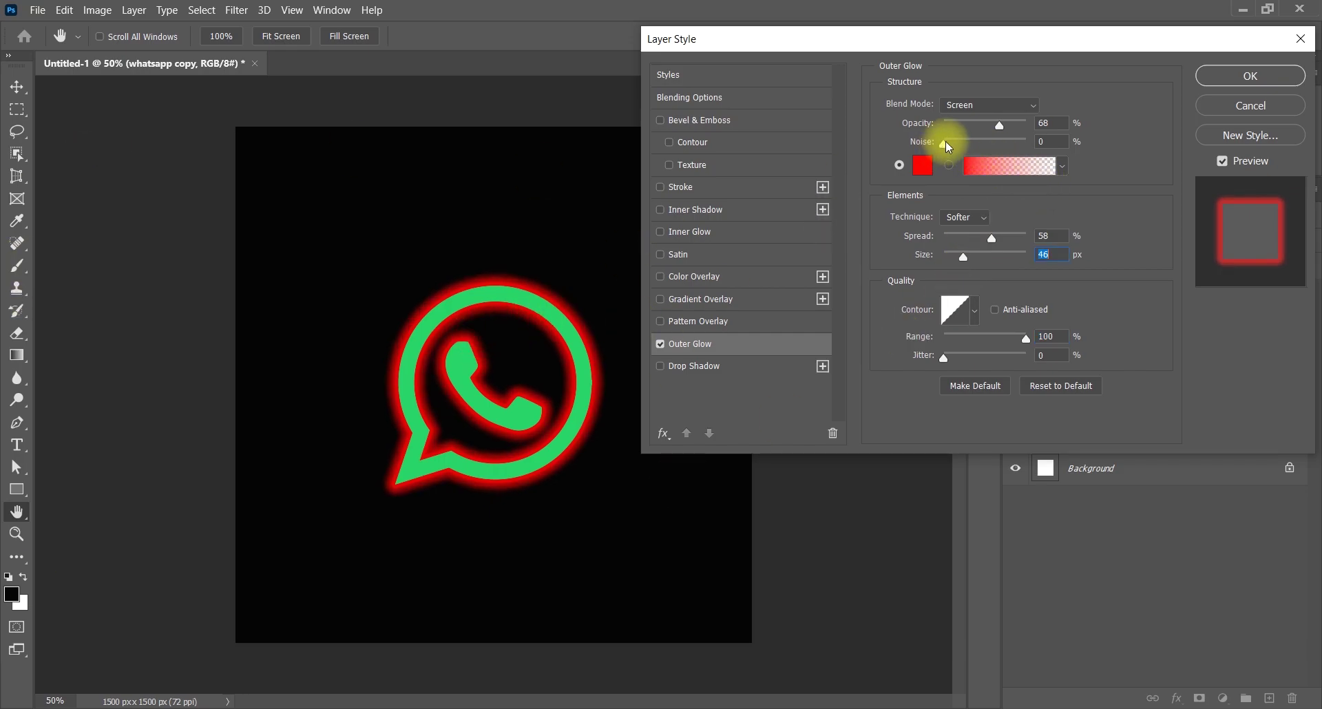
drag(995, 121, 1006, 122)
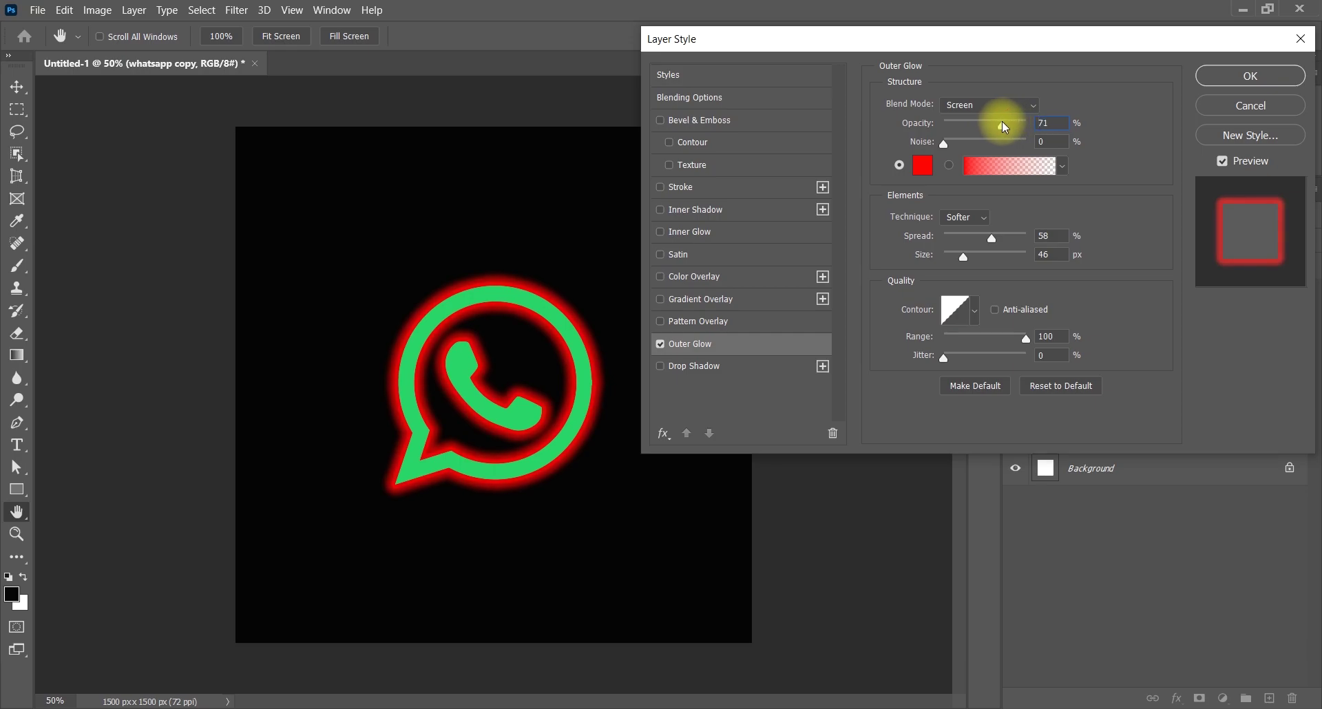
Step: Make the copy's outer glow white and apply the style
click(922, 166)
drag(785, 201, 619, 135)
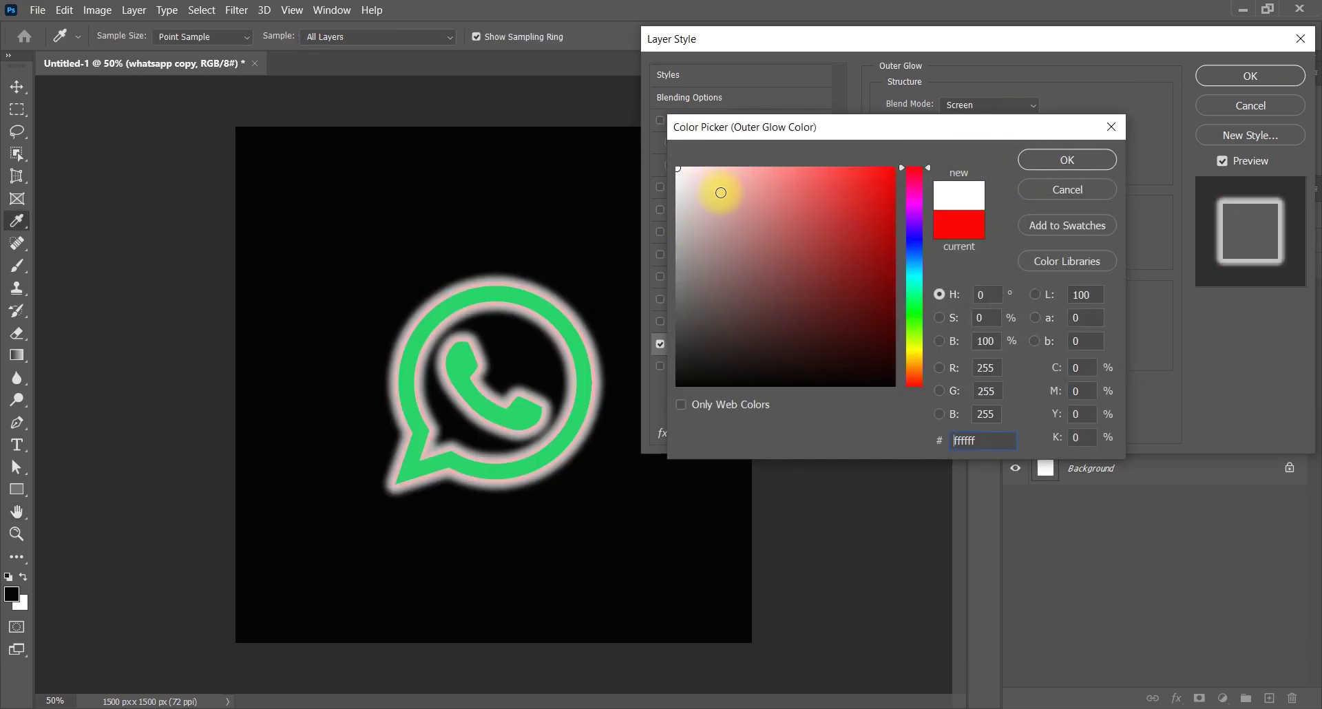
click(1038, 163)
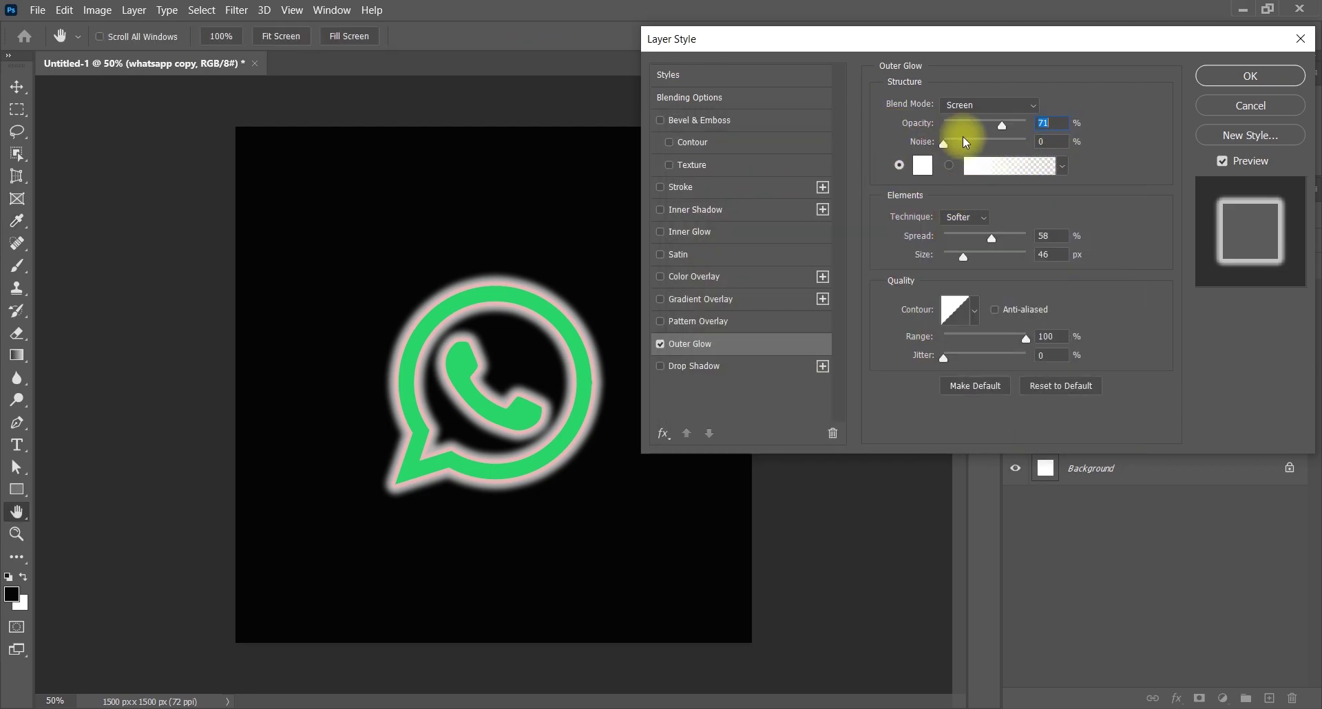
click(1268, 77)
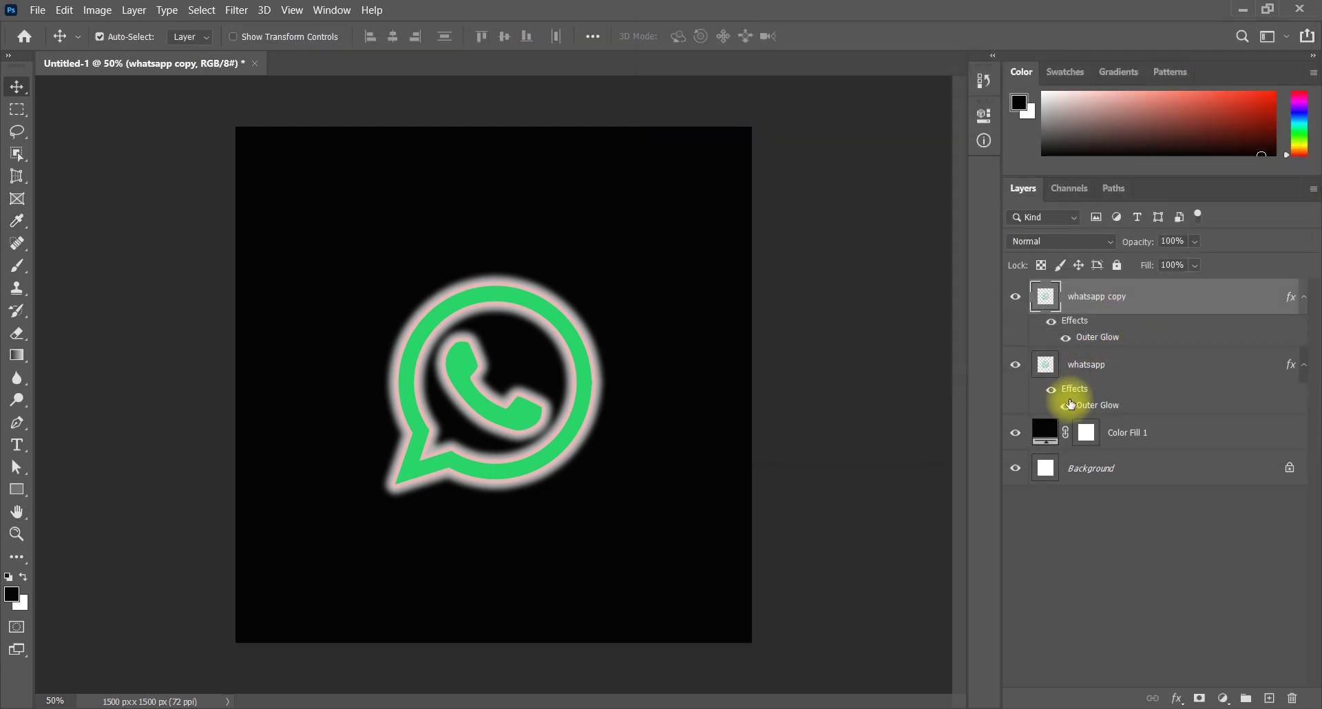
Step: Switch the original whatsapp layer's glow to white at 42% opacity and apply it
double_click(1096, 405)
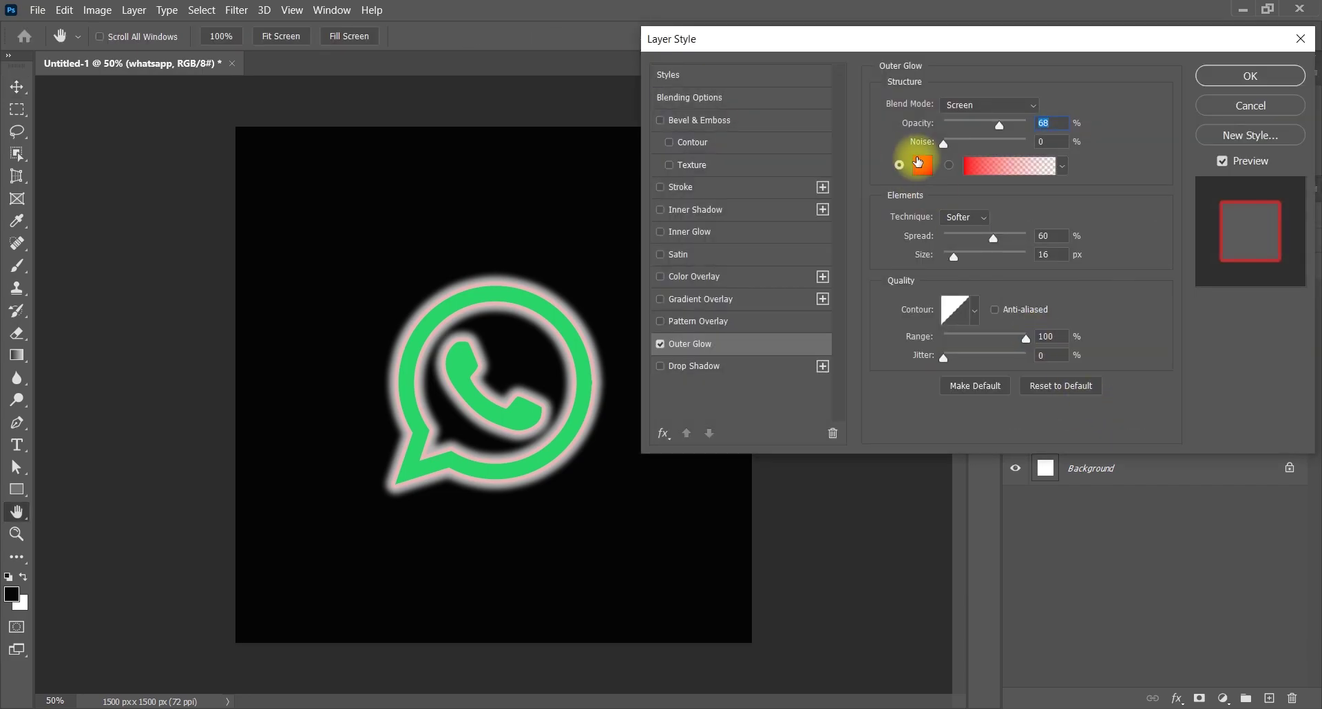
click(922, 166)
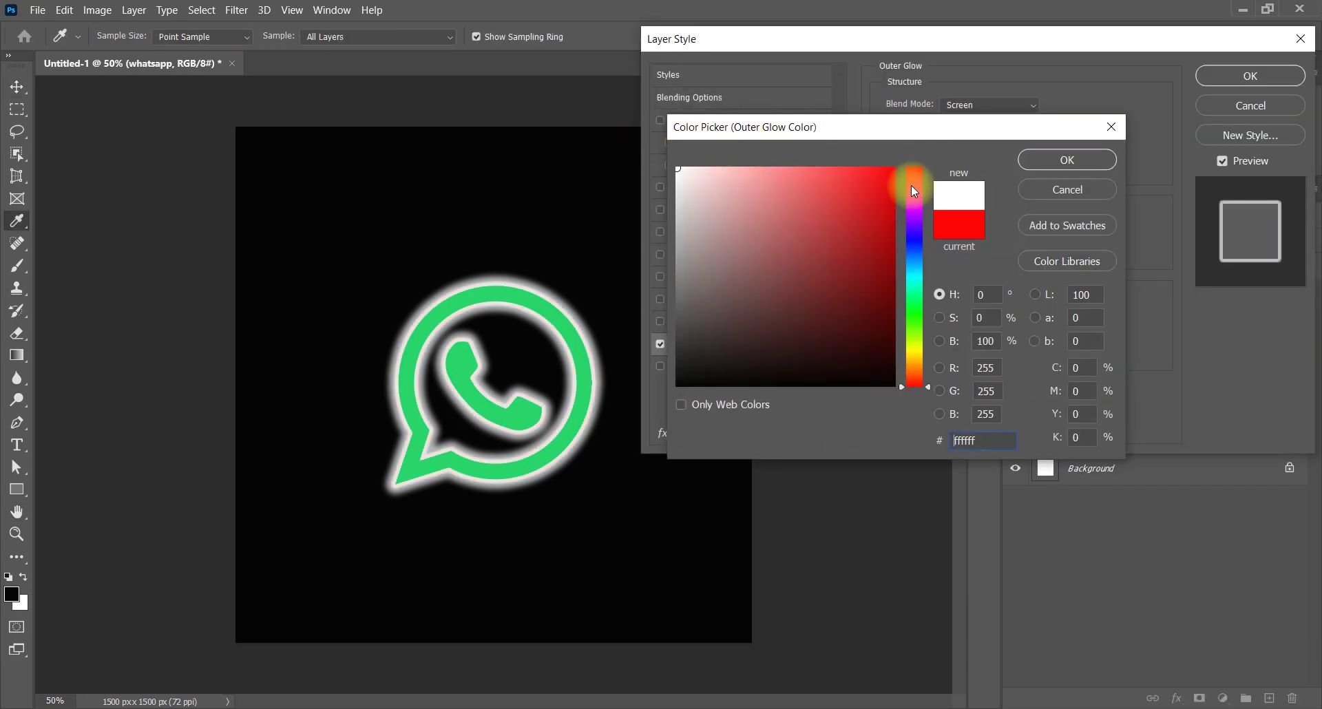
click(1060, 163)
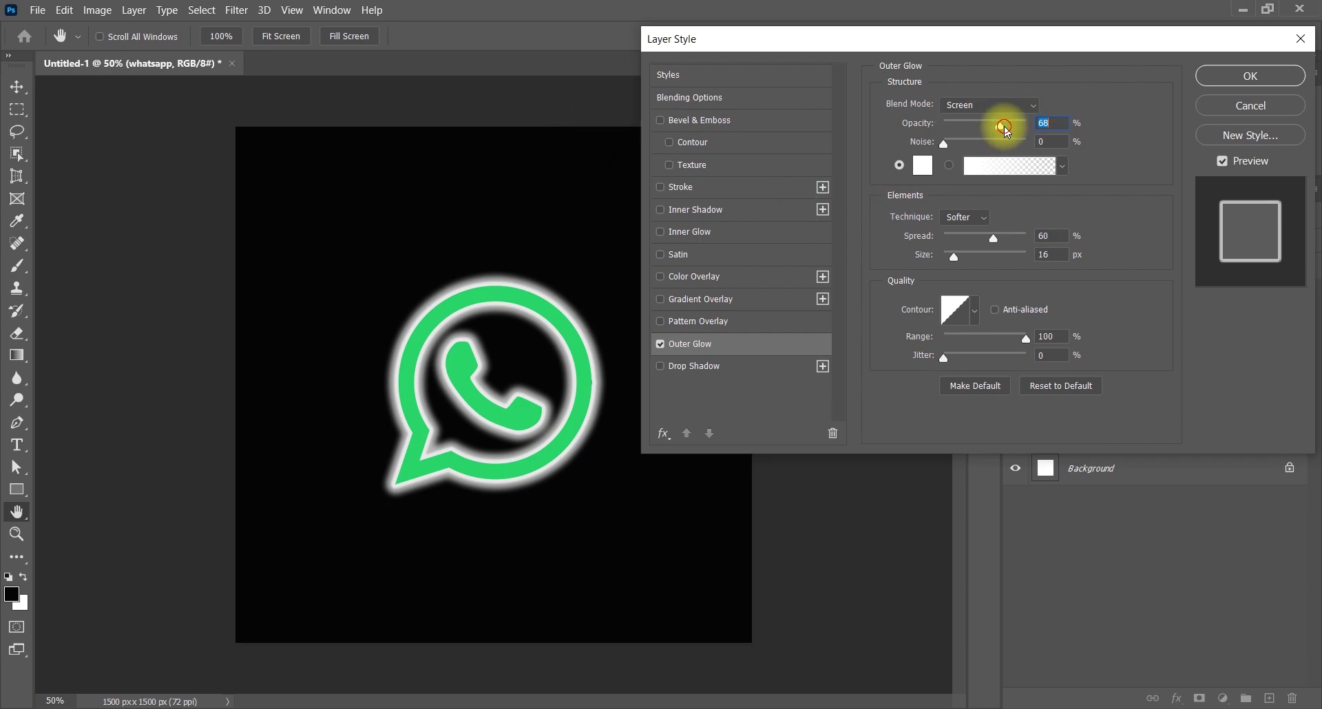
mouse_move(1000, 126)
mouse_down()
mouse_move(1015, 127)
mouse_move(982, 124)
mouse_up()
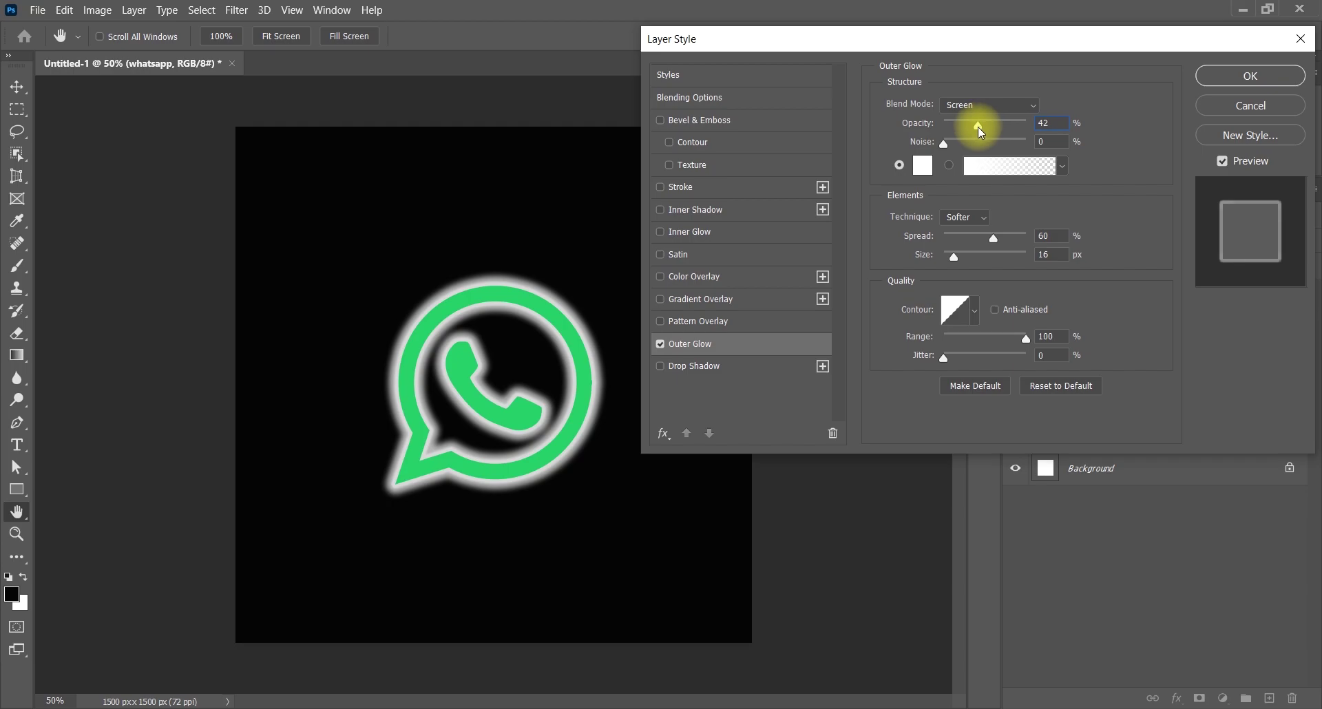
click(1226, 78)
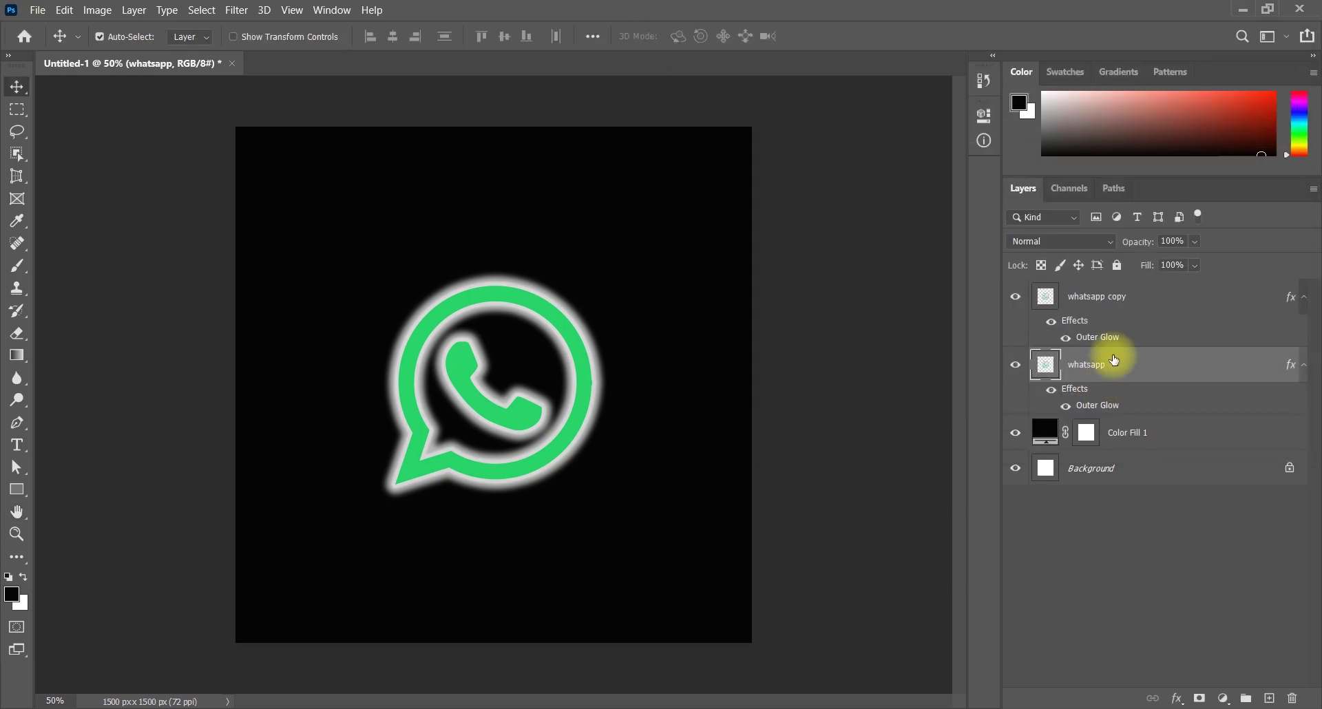
Step: Add a white Drop Shadow to the whatsapp copy layer
click(1102, 303)
click(1178, 699)
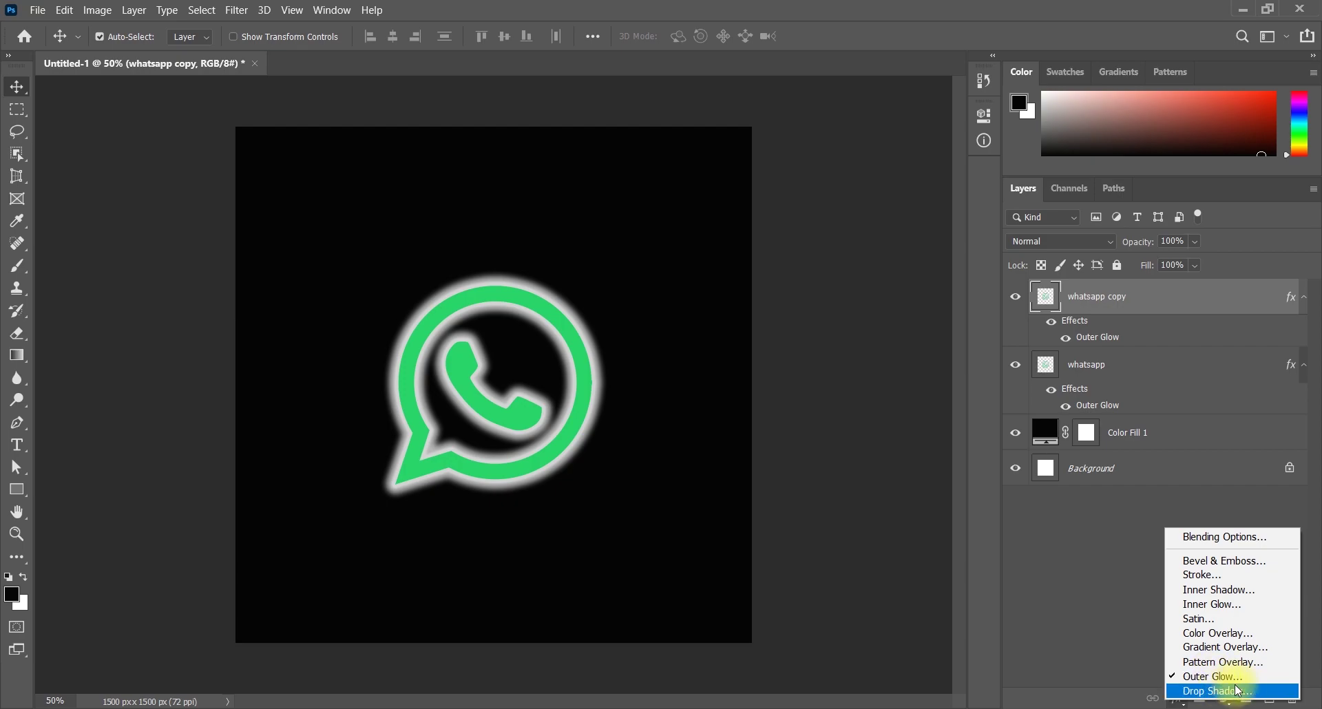
click(1240, 691)
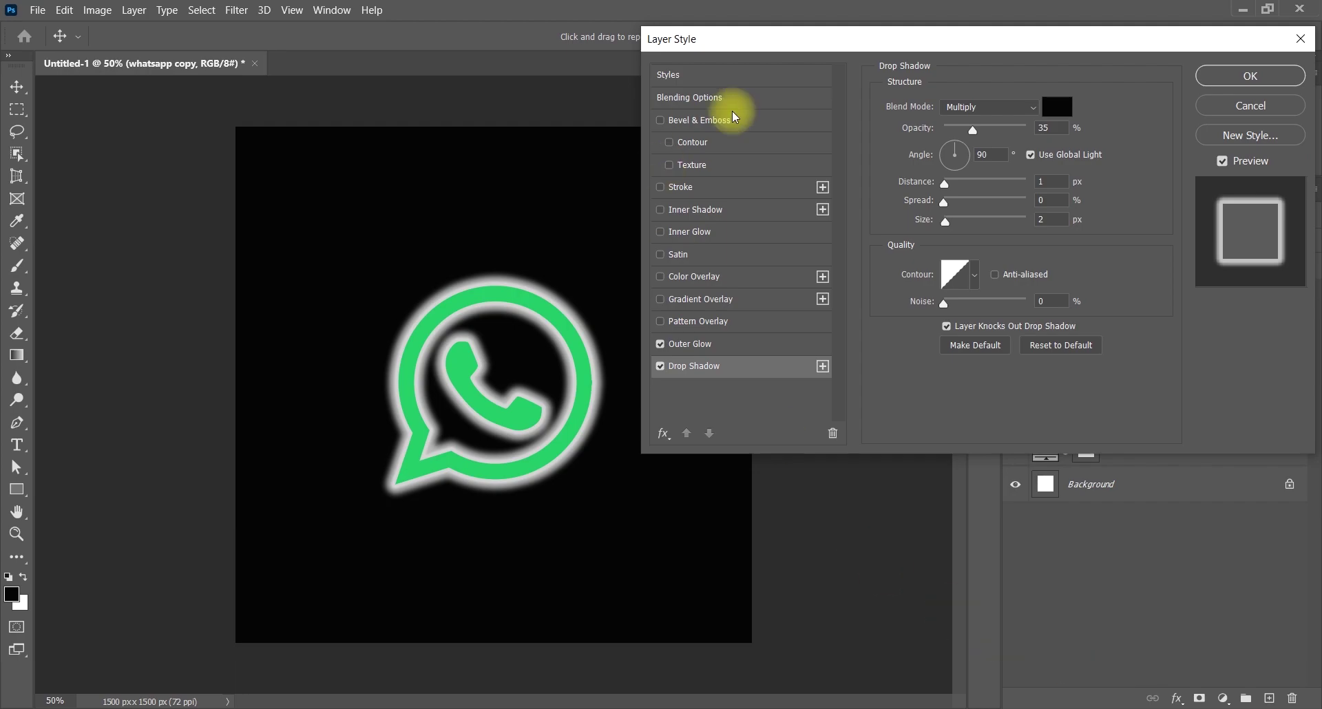
click(1059, 109)
drag(795, 184, 620, 155)
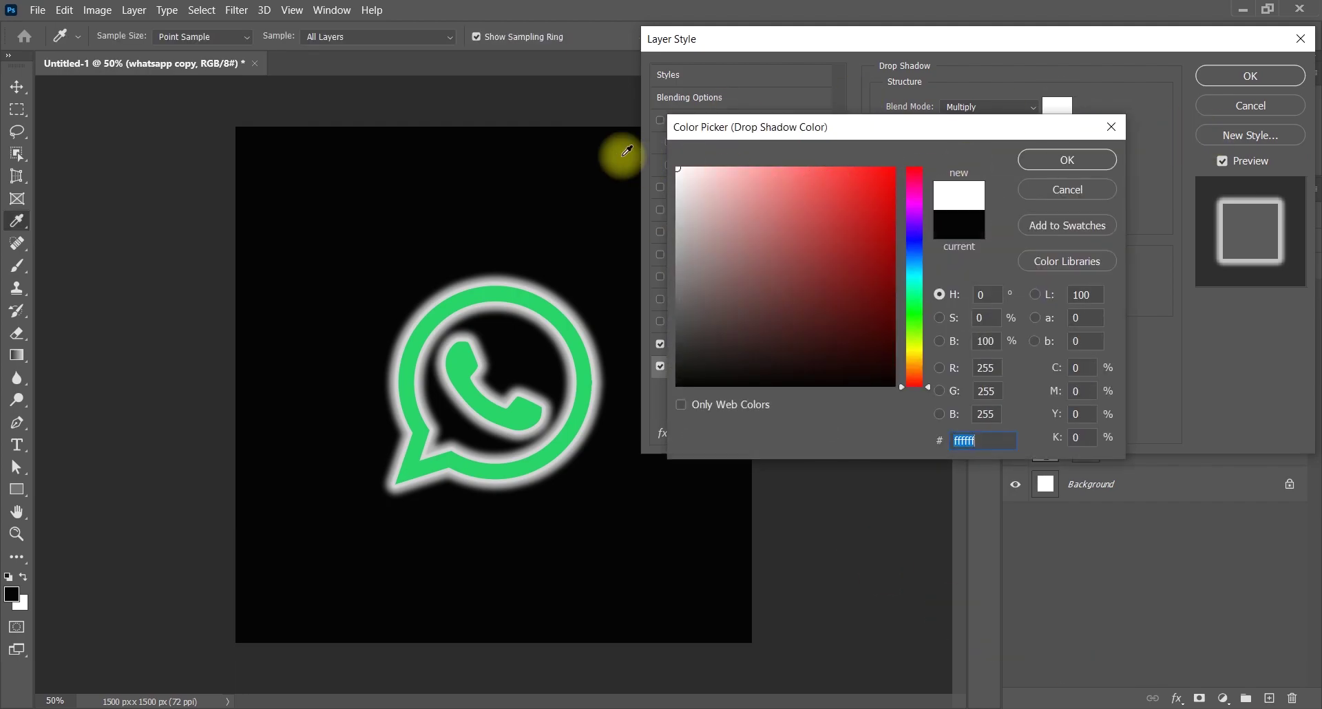
click(1049, 163)
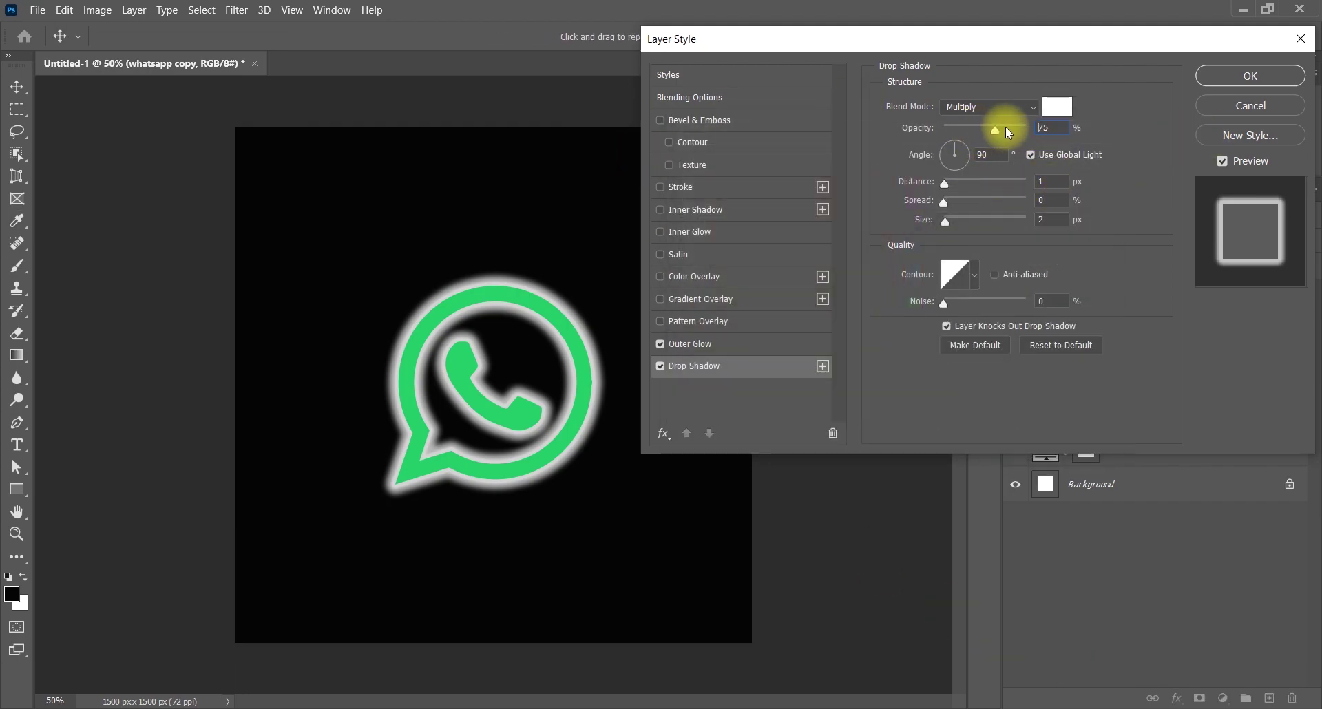
Step: Set the shadow to 50% opacity, 97% spread, 90° angle and 58 px distance
drag(1006, 127, 1034, 128)
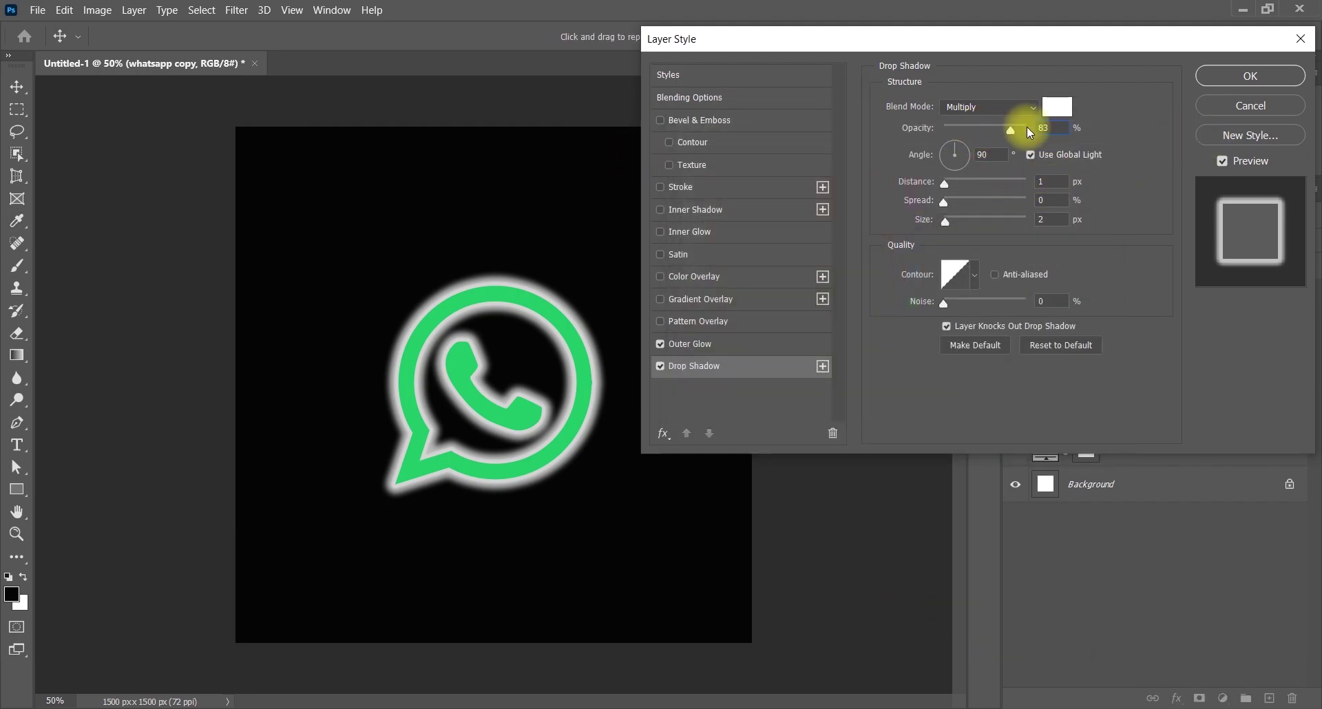
click(934, 138)
mouse_move(973, 203)
mouse_down()
mouse_move(915, 226)
mouse_move(1021, 200)
mouse_up()
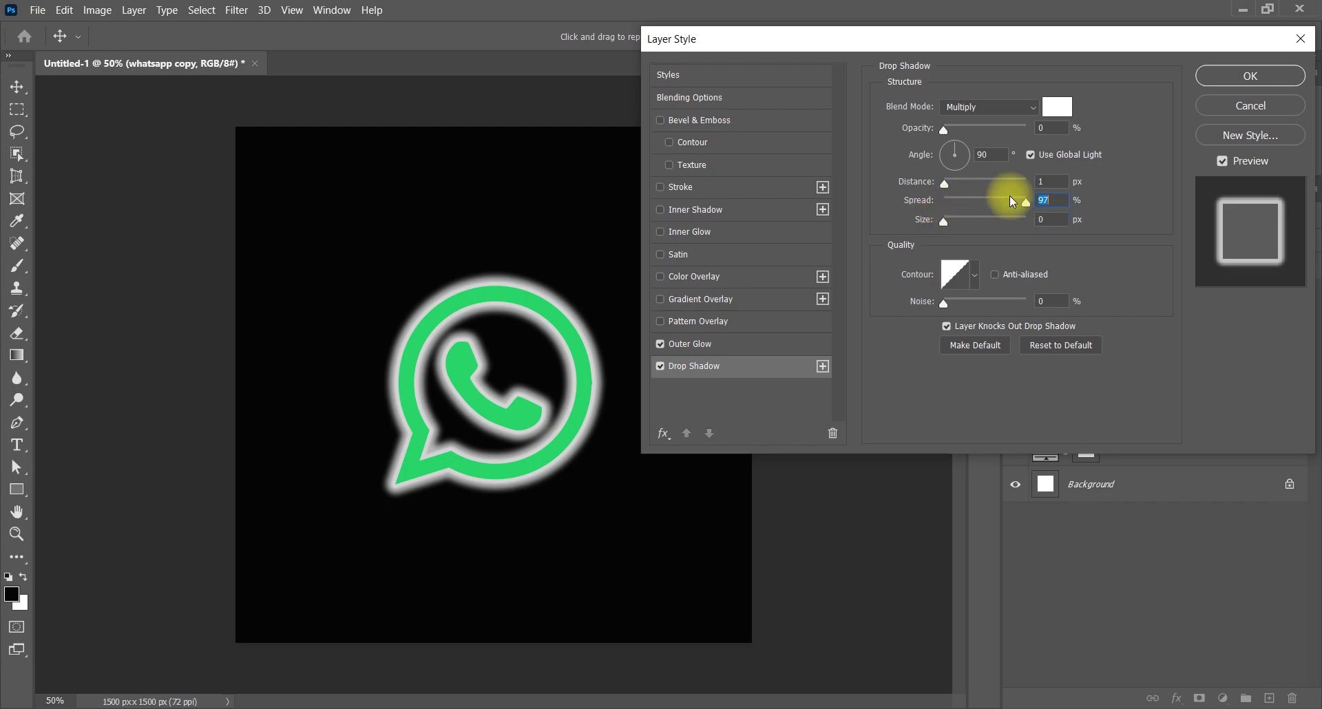
drag(945, 183, 994, 158)
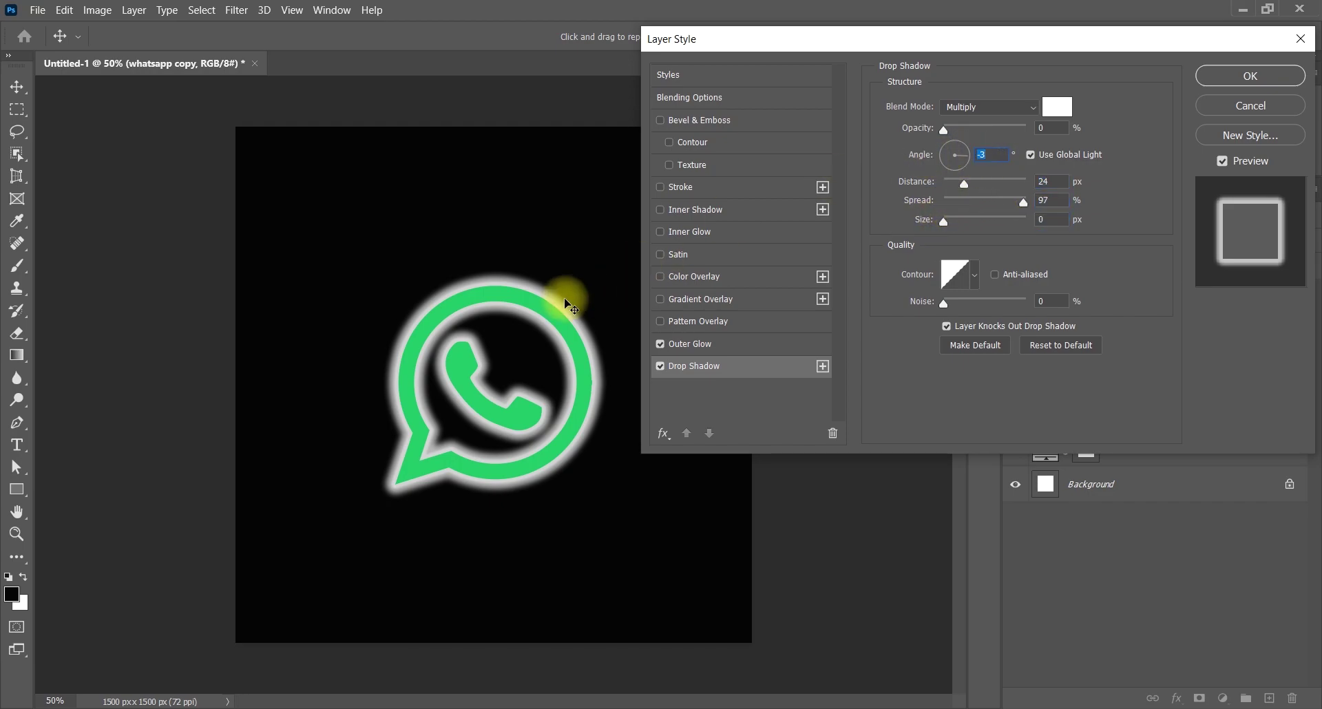
drag(561, 295, 496, 250)
drag(926, 131, 1019, 136)
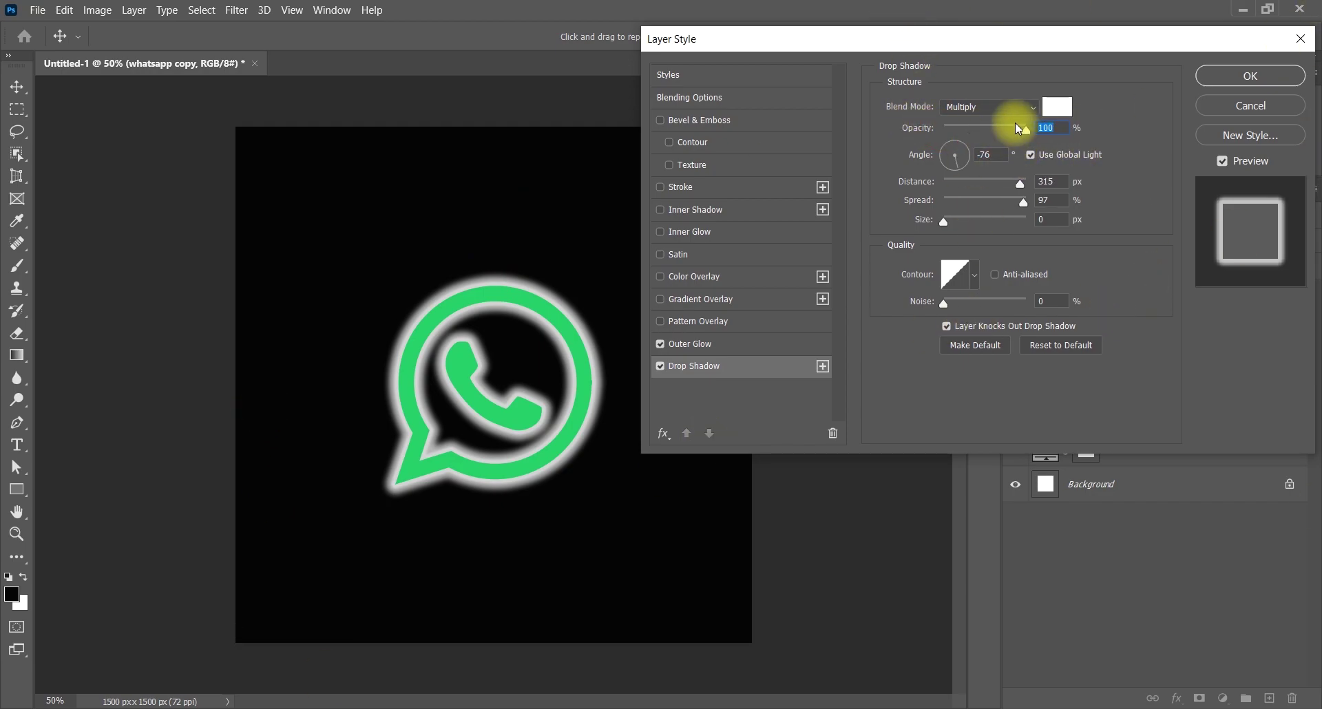
drag(981, 127, 985, 128)
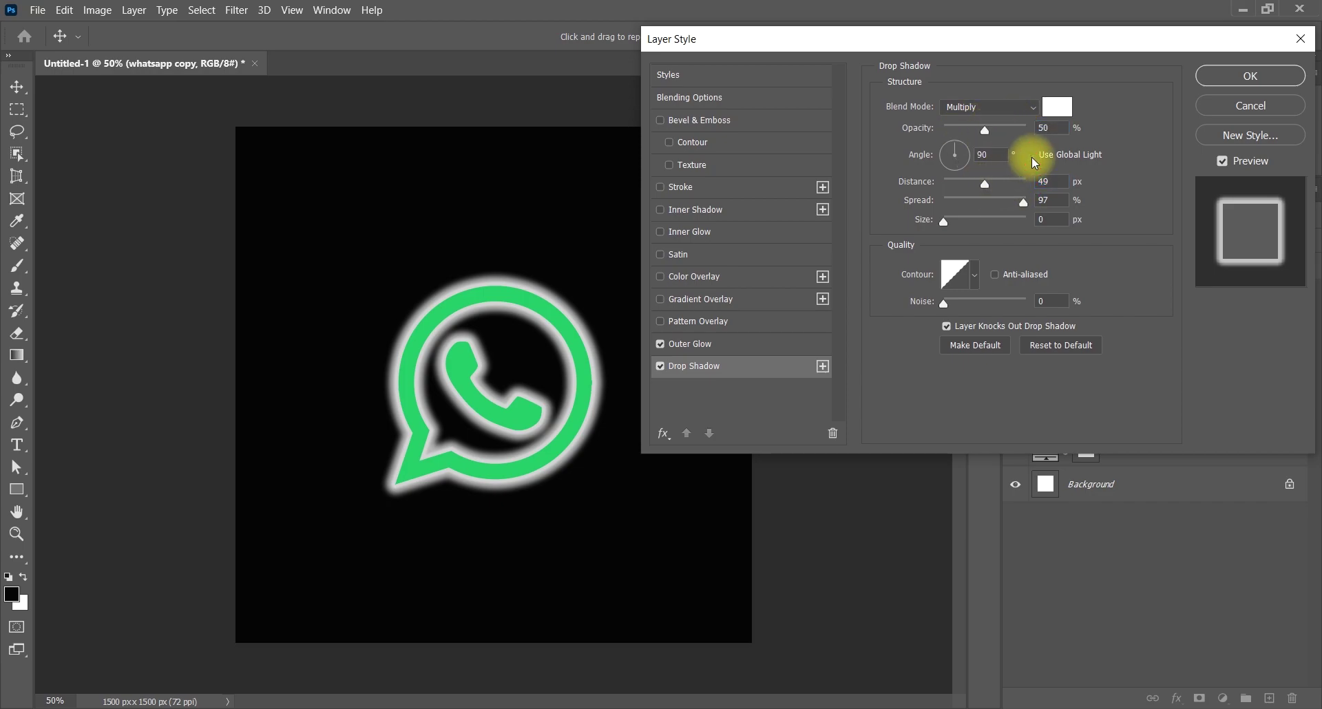
mouse_move(985, 183)
mouse_down()
mouse_move(985, 197)
mouse_move(988, 183)
mouse_up()
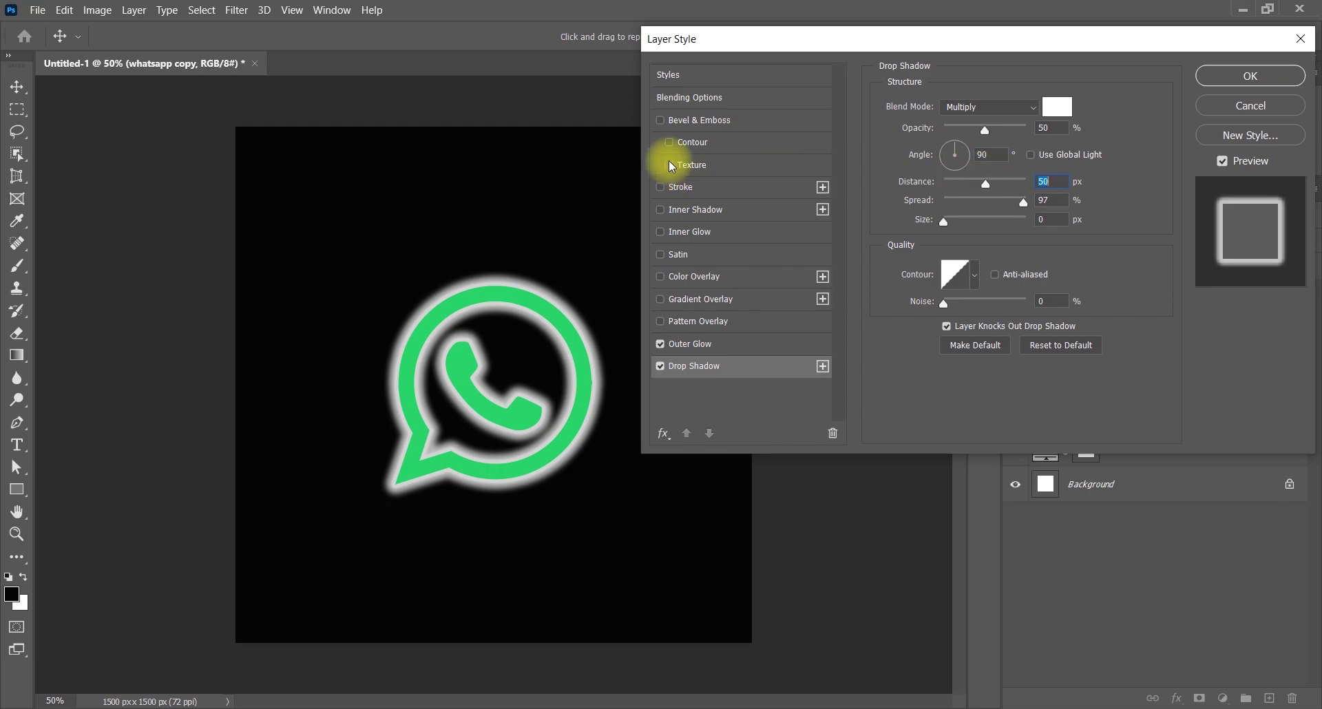
Step: Try and remove Contour, Texture and Stroke, then commit the style with Bevel & Emboss
click(670, 142)
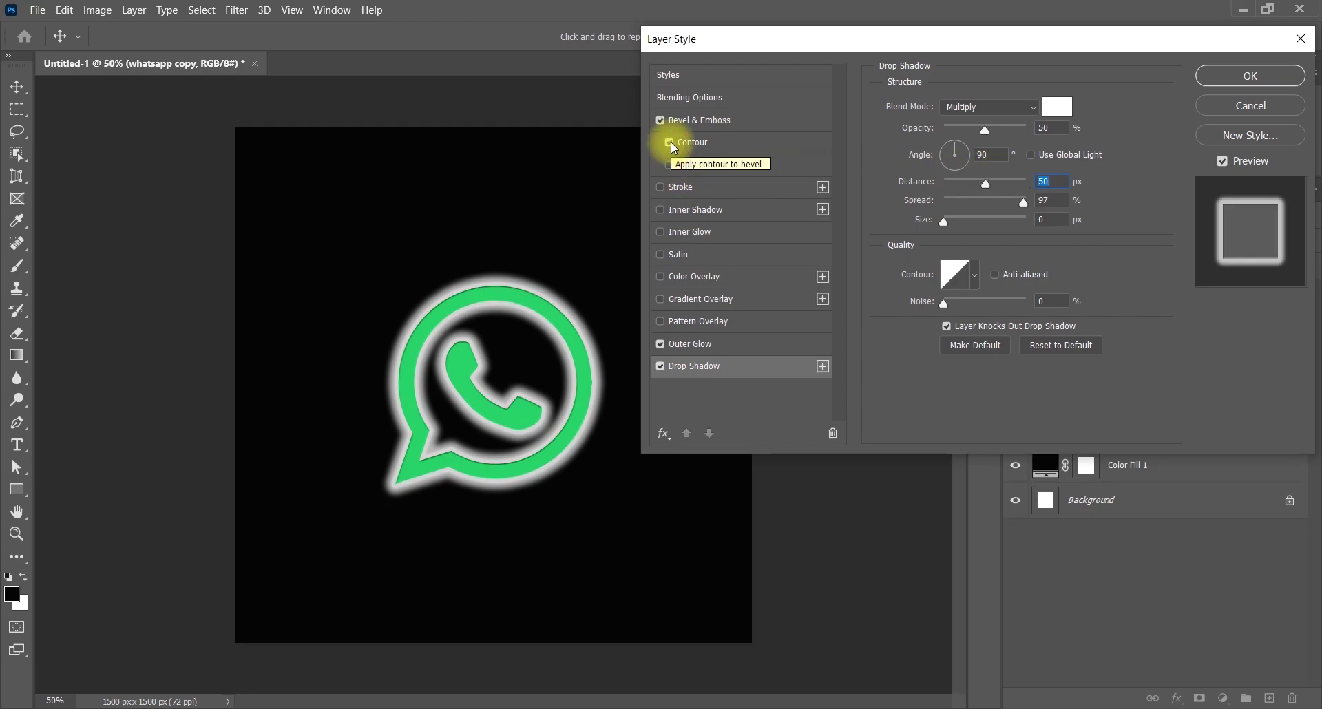
click(669, 143)
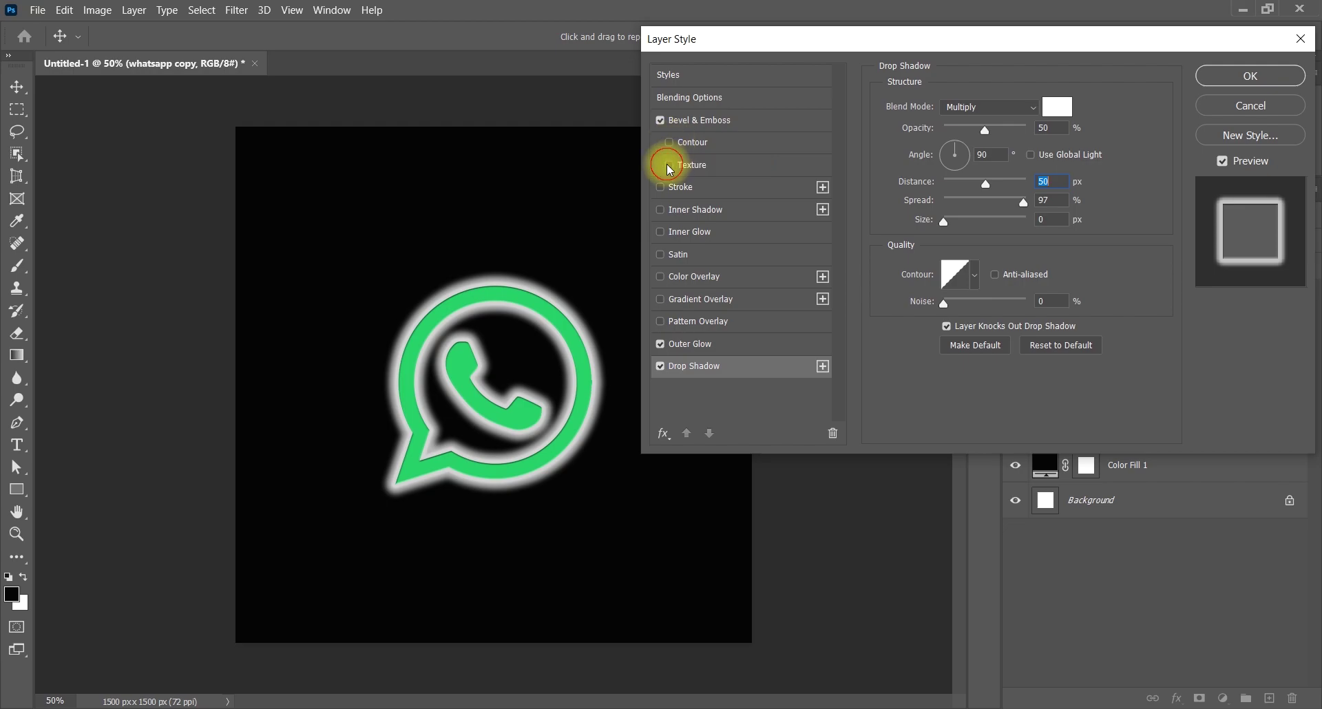
click(668, 165)
click(667, 164)
click(662, 188)
click(663, 188)
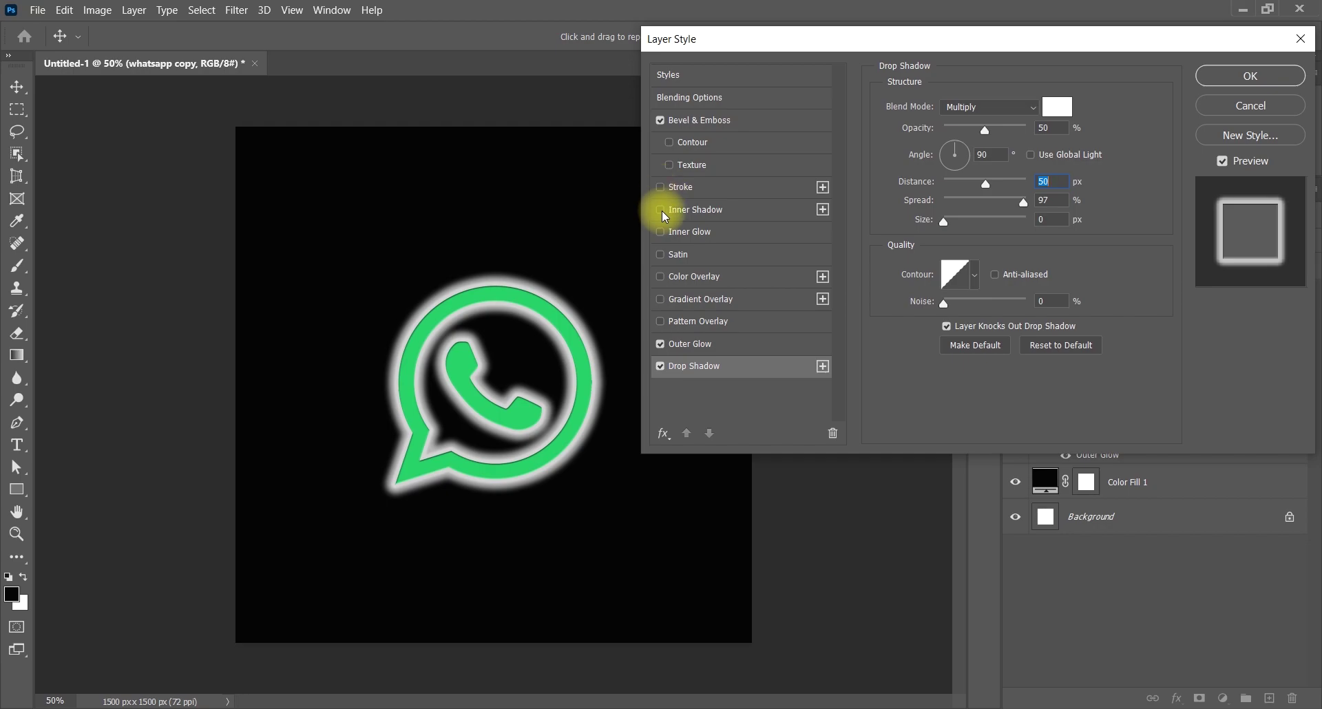
click(1058, 107)
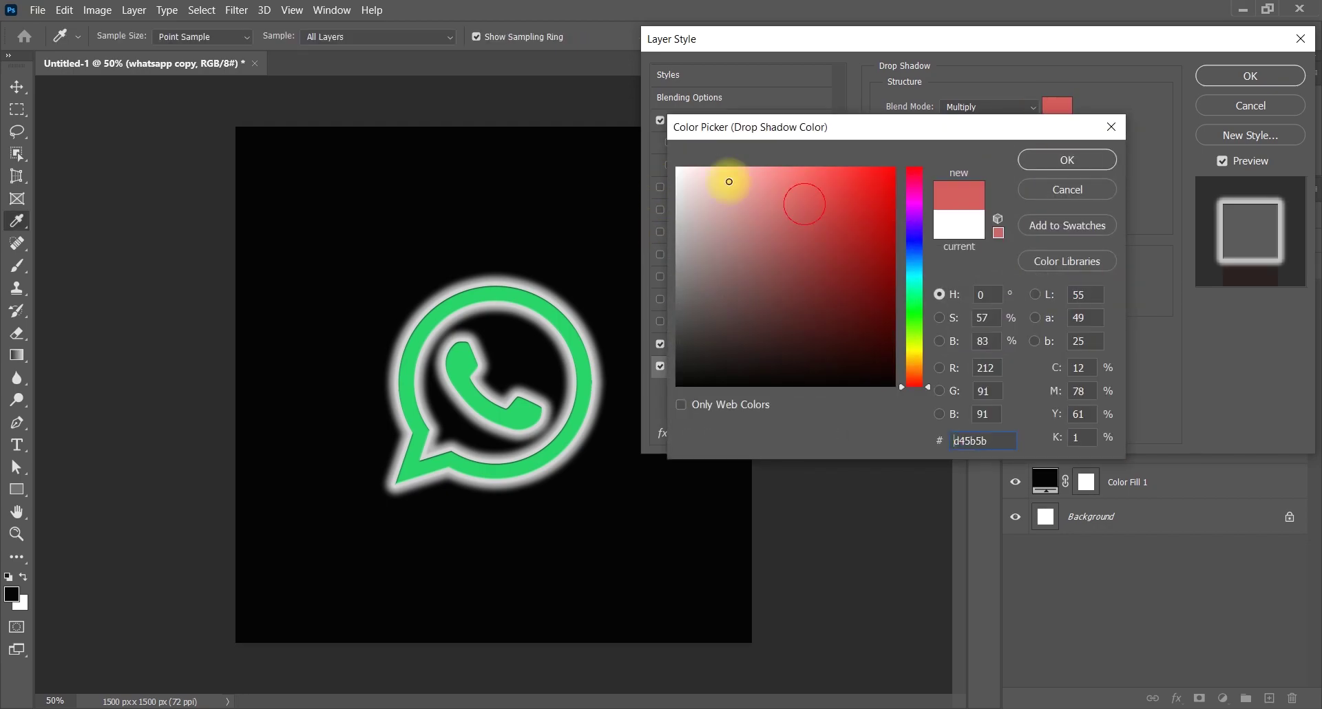
click(1067, 160)
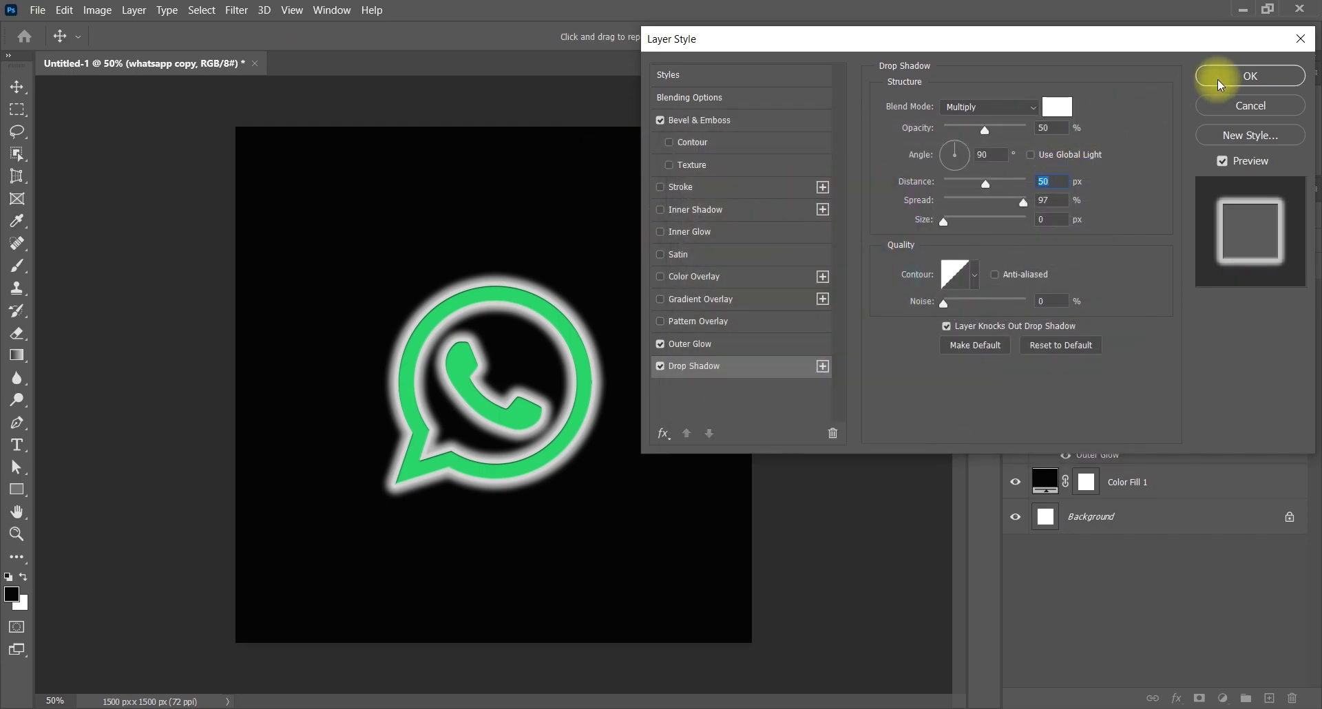
click(1251, 75)
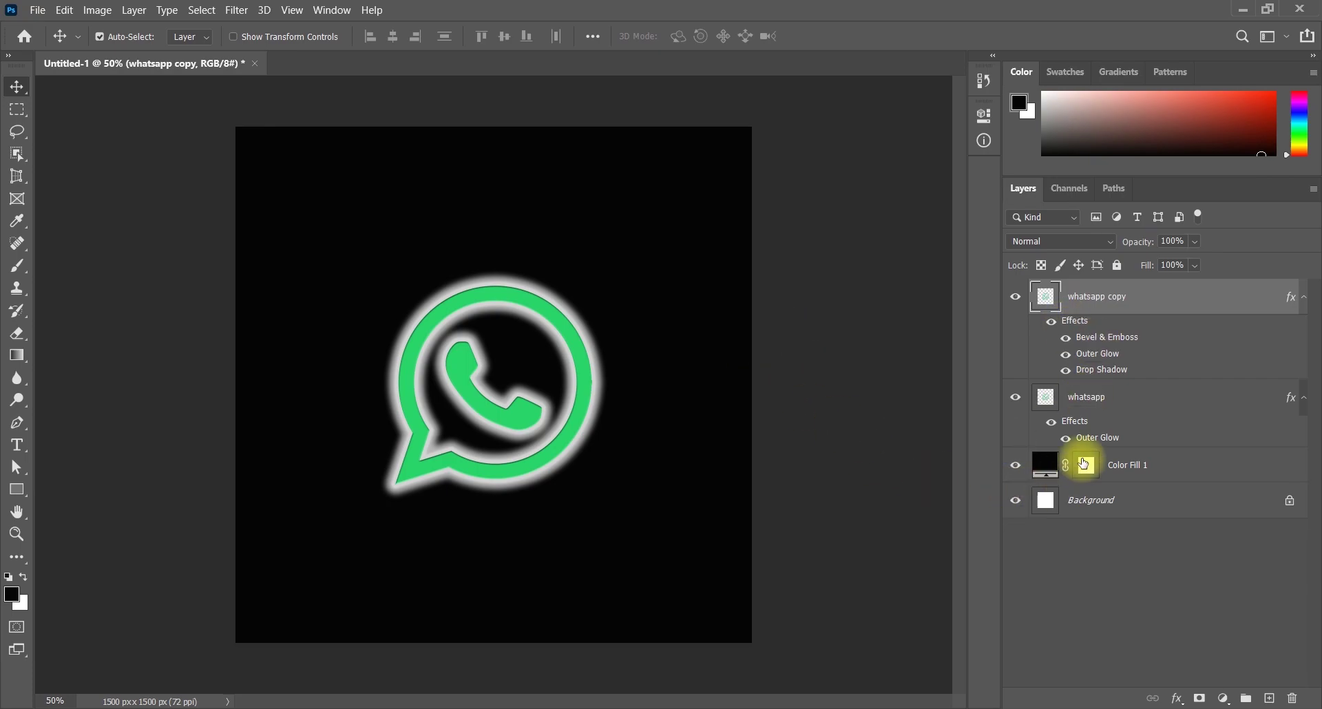
Step: Change the Color Fill 1 background to dark green
double_click(1047, 466)
click(896, 189)
mouse_move(915, 344)
mouse_down()
mouse_move(909, 333)
mouse_move(909, 375)
mouse_move(938, 263)
mouse_move(918, 213)
mouse_move(912, 380)
mouse_move(923, 343)
mouse_move(910, 334)
mouse_move(911, 383)
mouse_move(911, 305)
mouse_up()
click(853, 295)
key(Return)
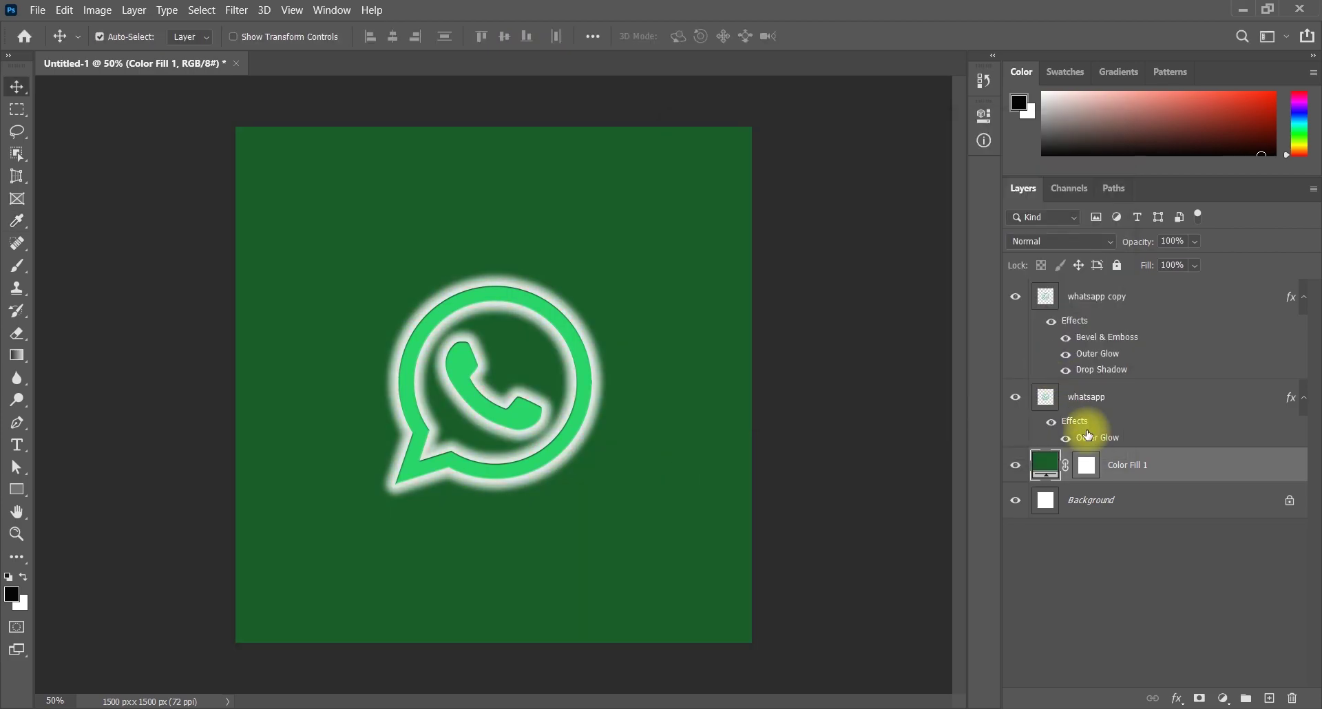
Step: Hide the Bevel & Emboss effect on the whatsapp copy layer
double_click(1102, 337)
click(661, 120)
key(Return)
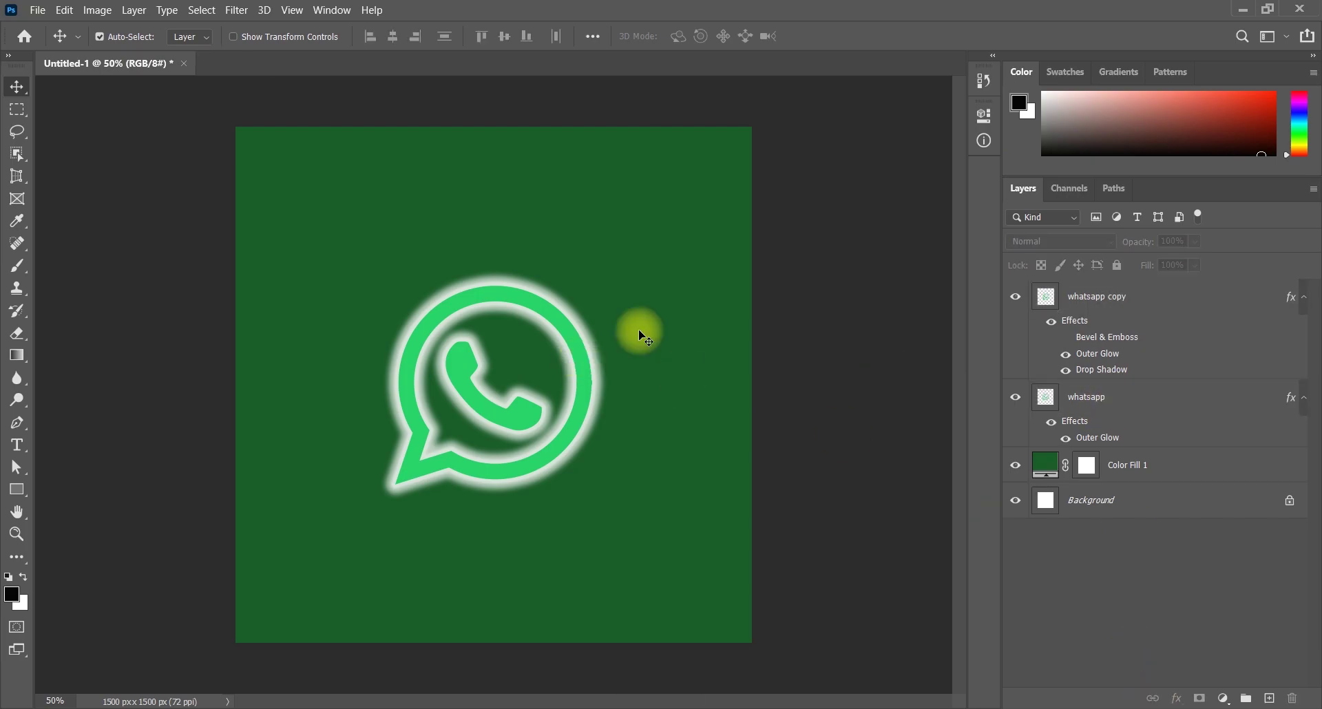
Step: Scale the linked WhatsApp logo layers up with Free Transform
key(ctrl+t)
drag(602, 382, 641, 382)
key(Return)
click(676, 268)
click(1098, 296)
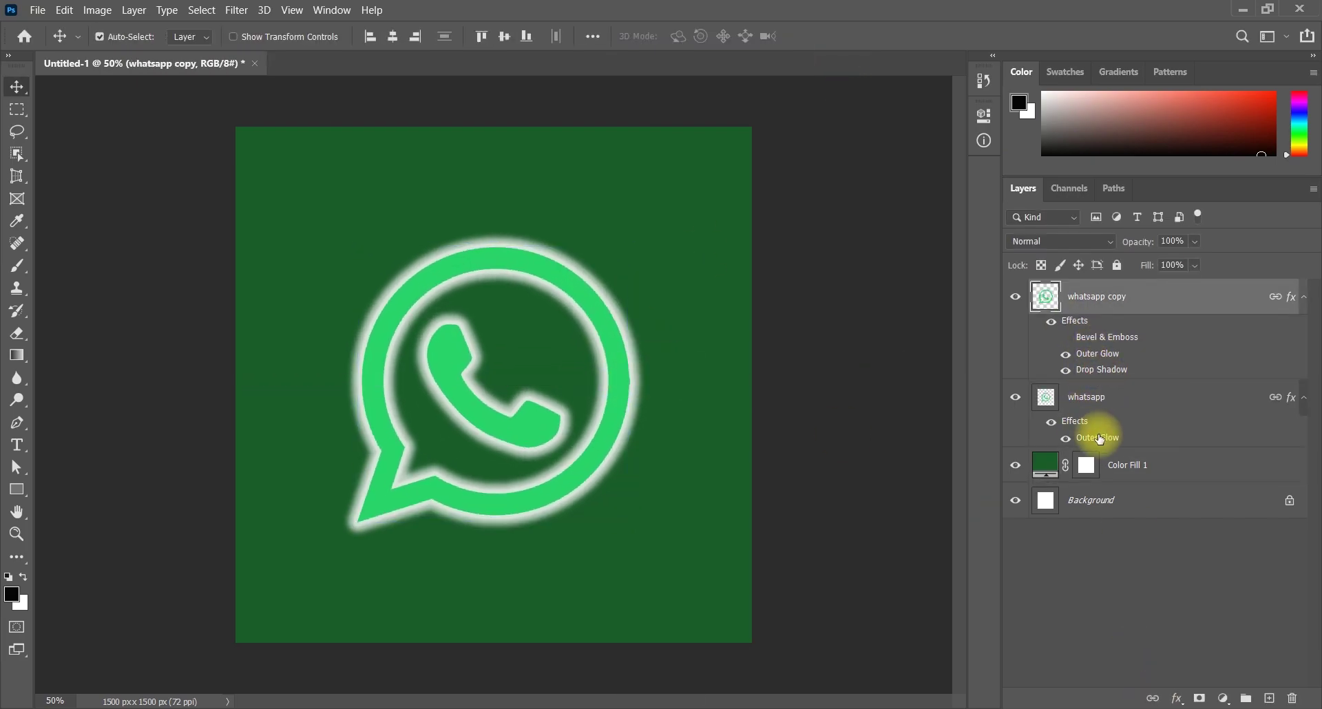
Step: Change the whatsapp copy's outer glow colour to a bright cyan-blue and apply it
double_click(1100, 439)
click(900, 260)
drag(703, 168, 894, 169)
mouse_move(915, 371)
mouse_down()
mouse_move(914, 169)
mouse_move(919, 283)
mouse_up()
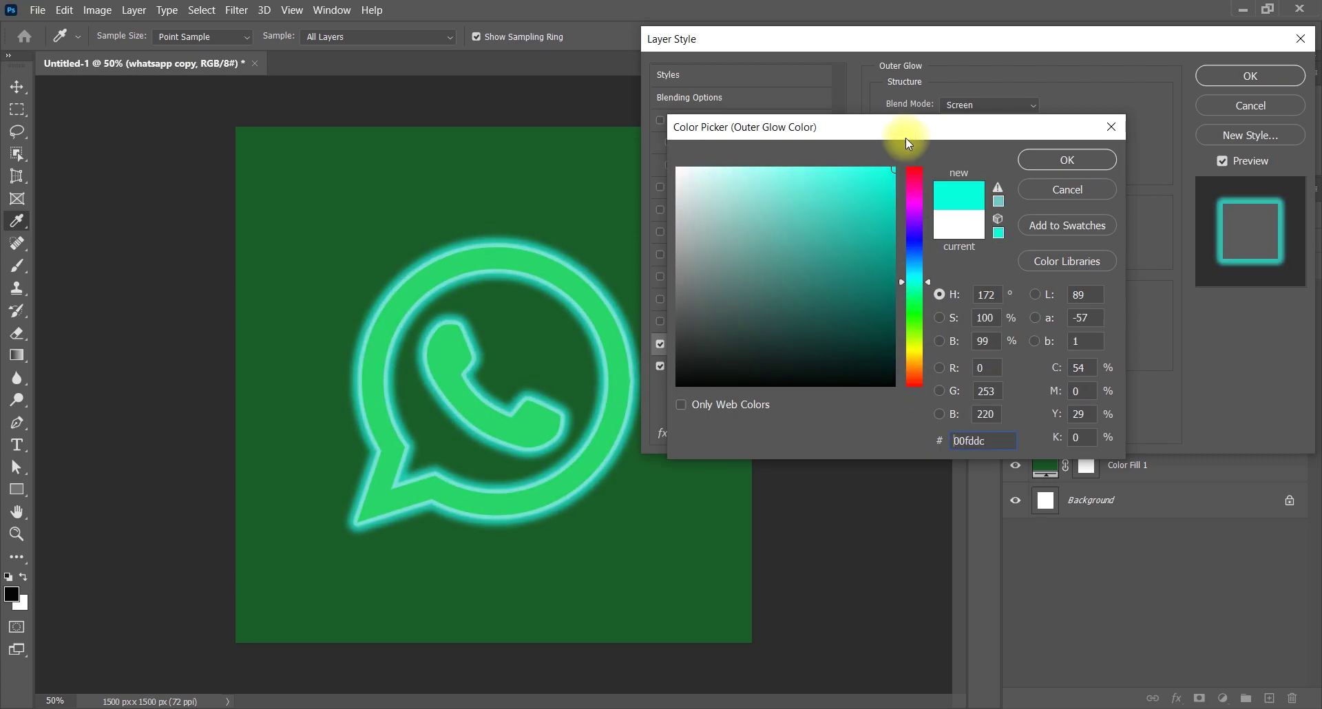
drag(909, 143, 916, 142)
drag(918, 230, 921, 270)
drag(921, 298, 921, 261)
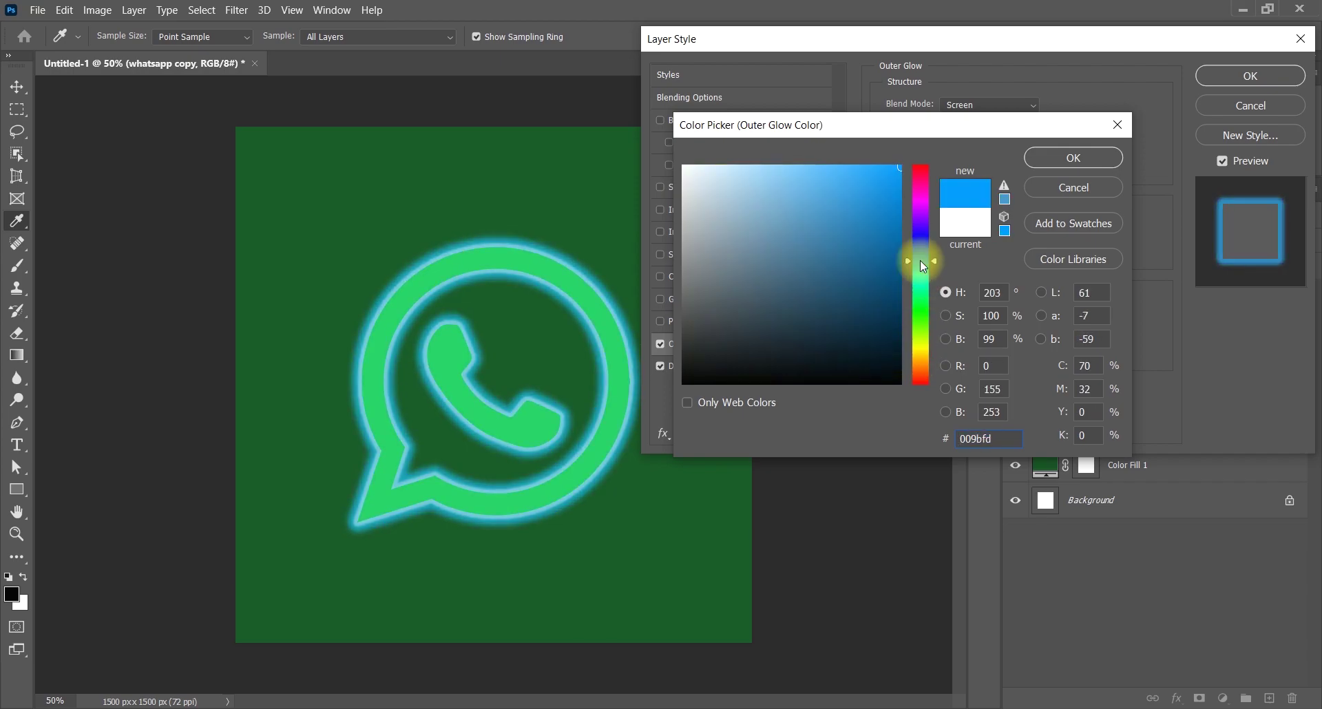
key(Return)
key(Return)
key(v)
click(930, 384)
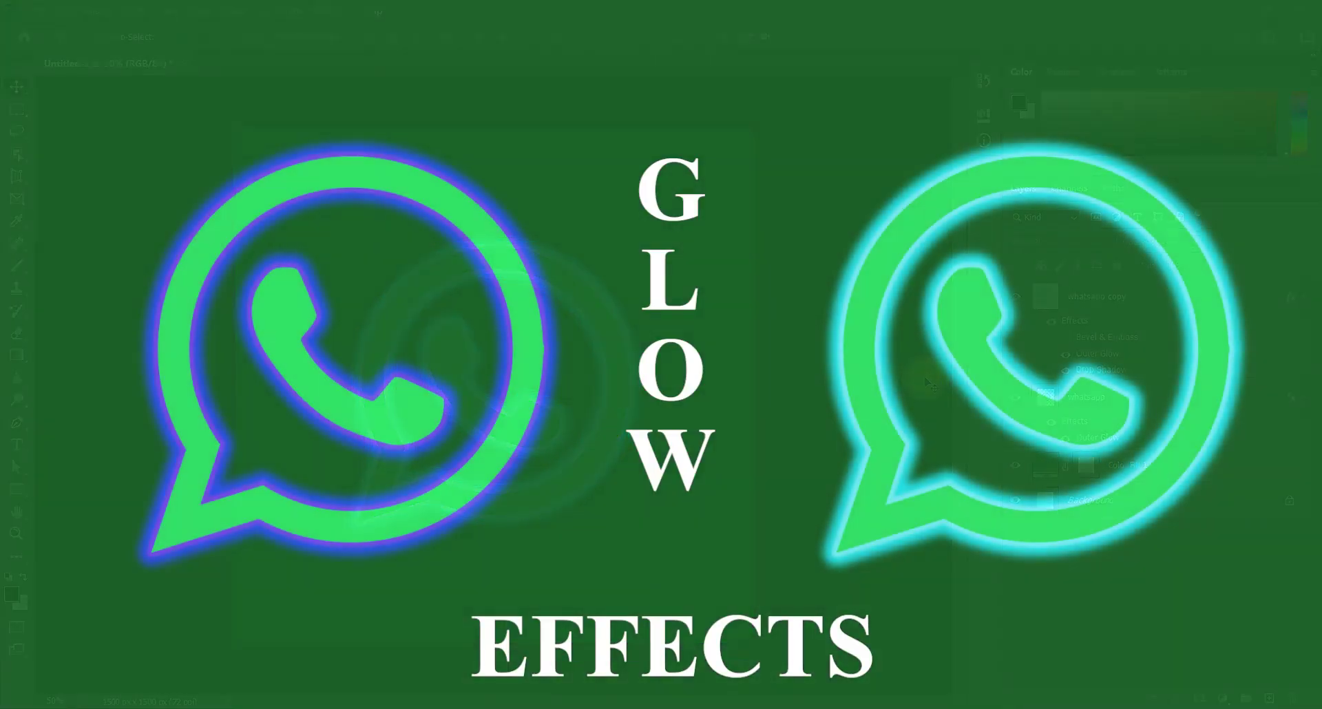